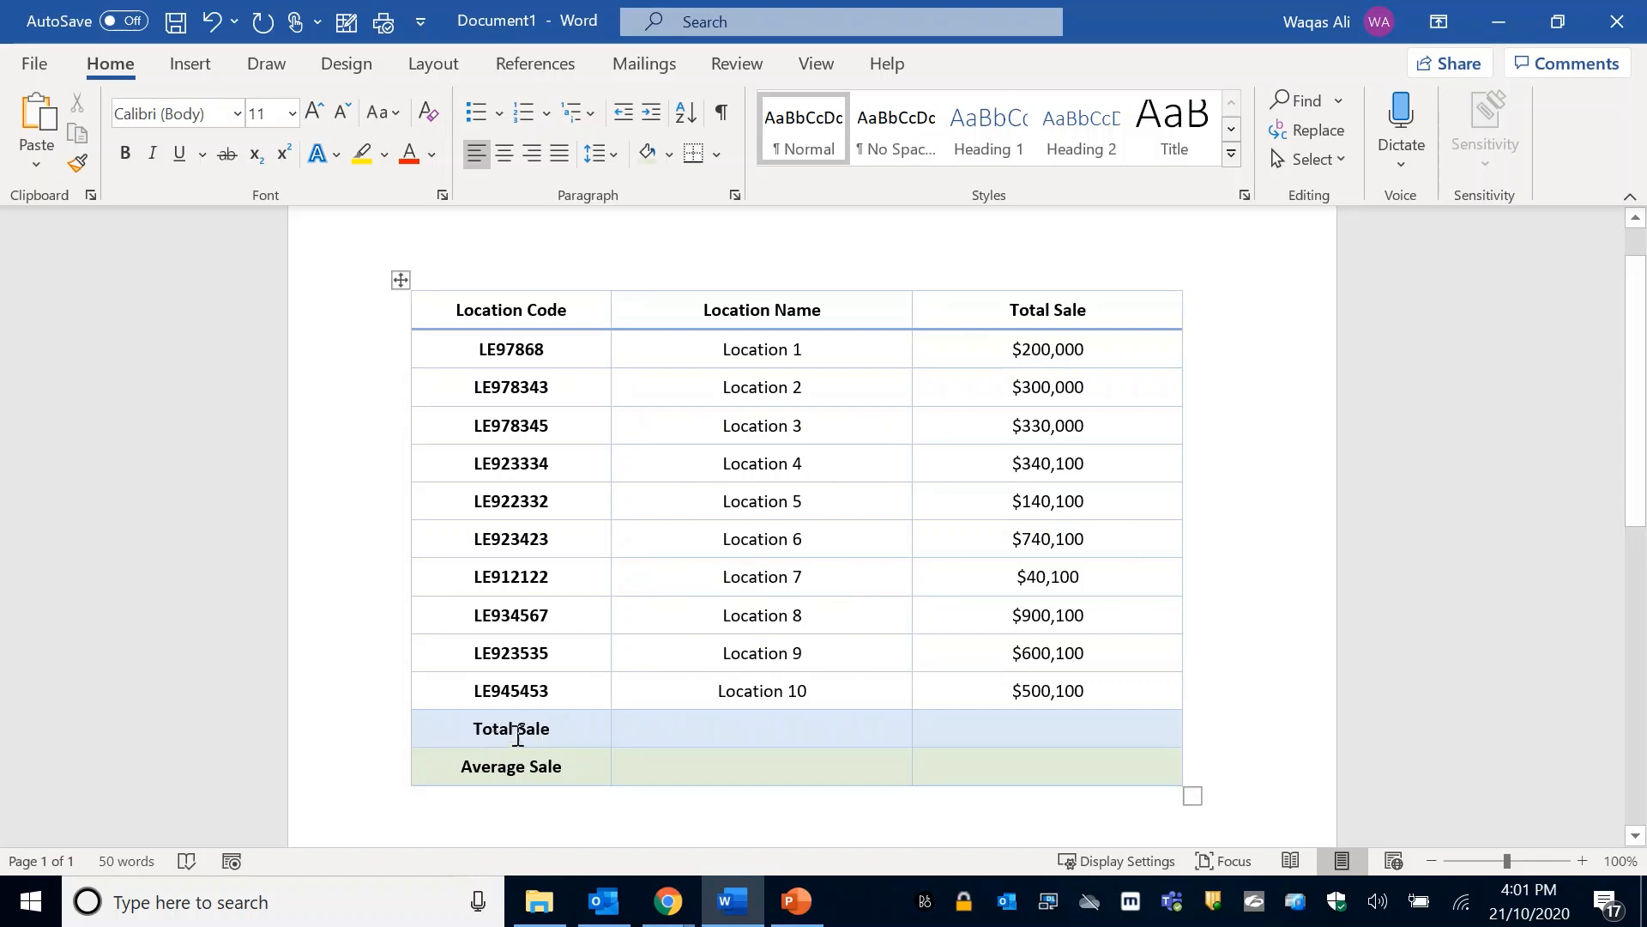
left_click(1040, 731)
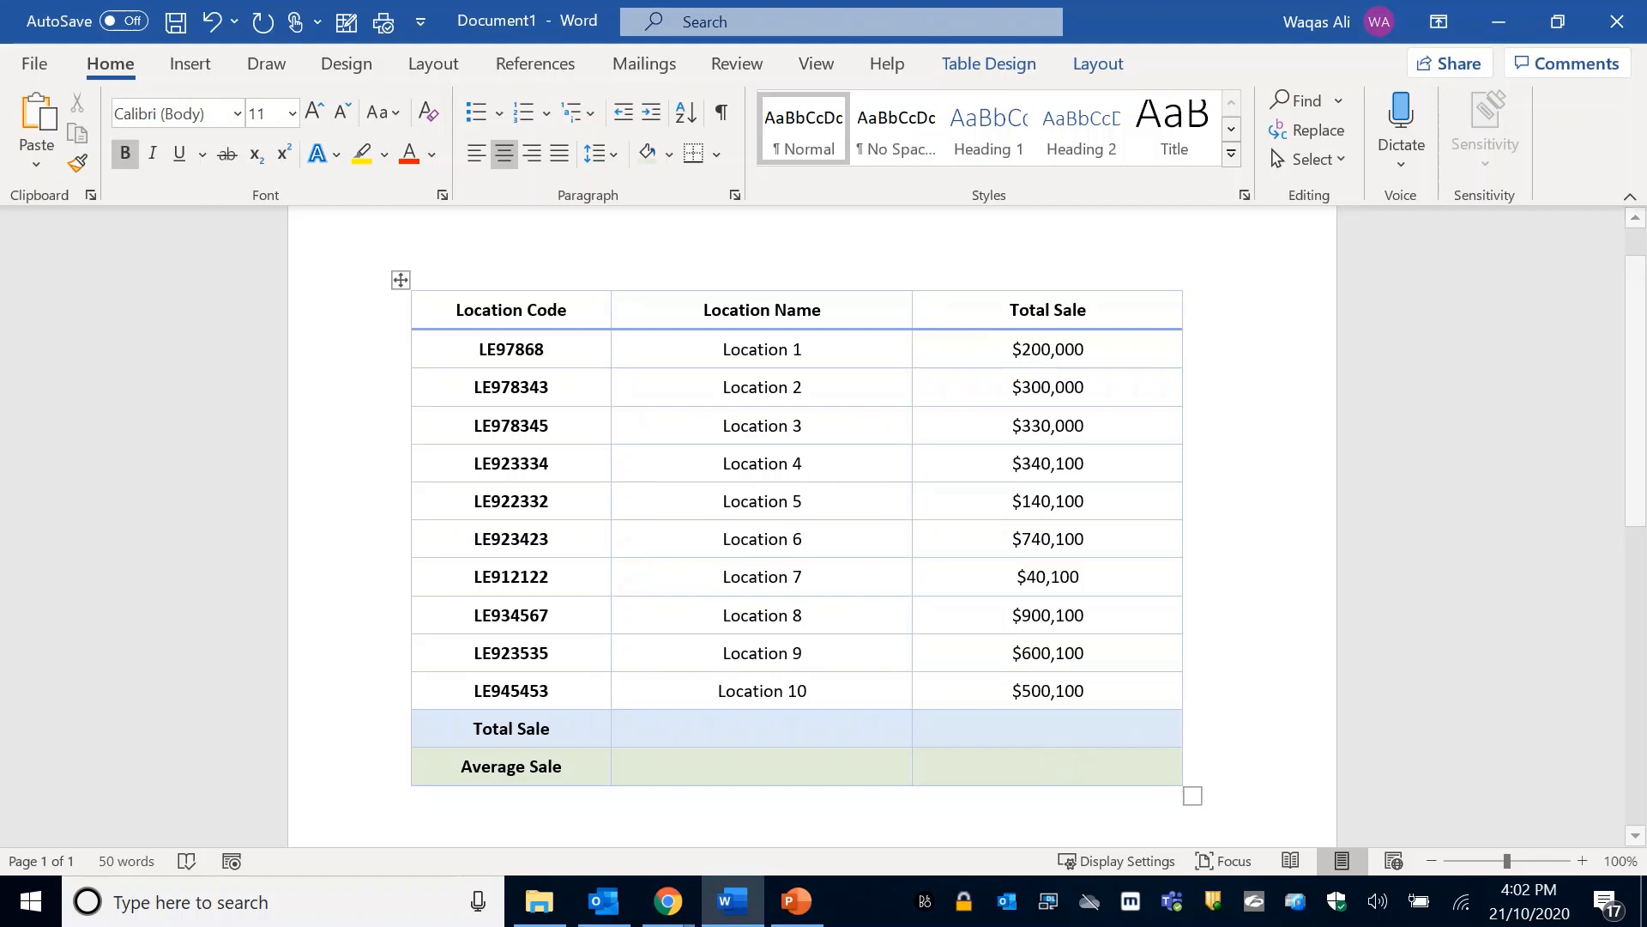
left_click_drag(533, 317, 811, 424)
left_click_drag(1030, 386, 1017, 671)
left_click(993, 687)
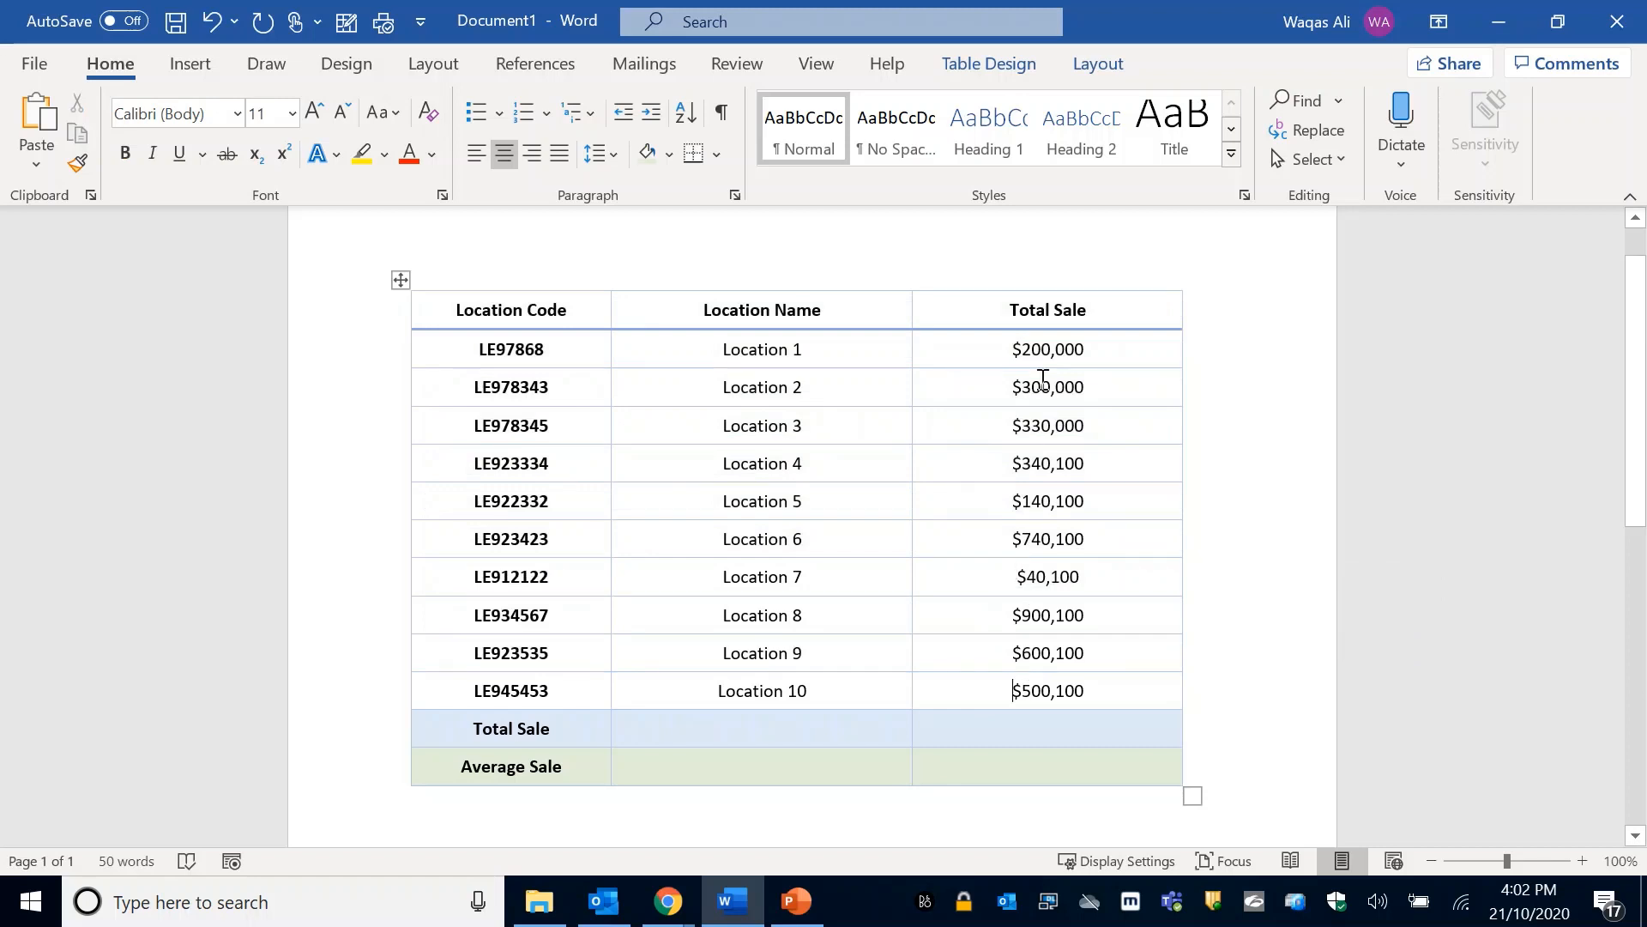
left_click_drag(1059, 343, 1083, 692)
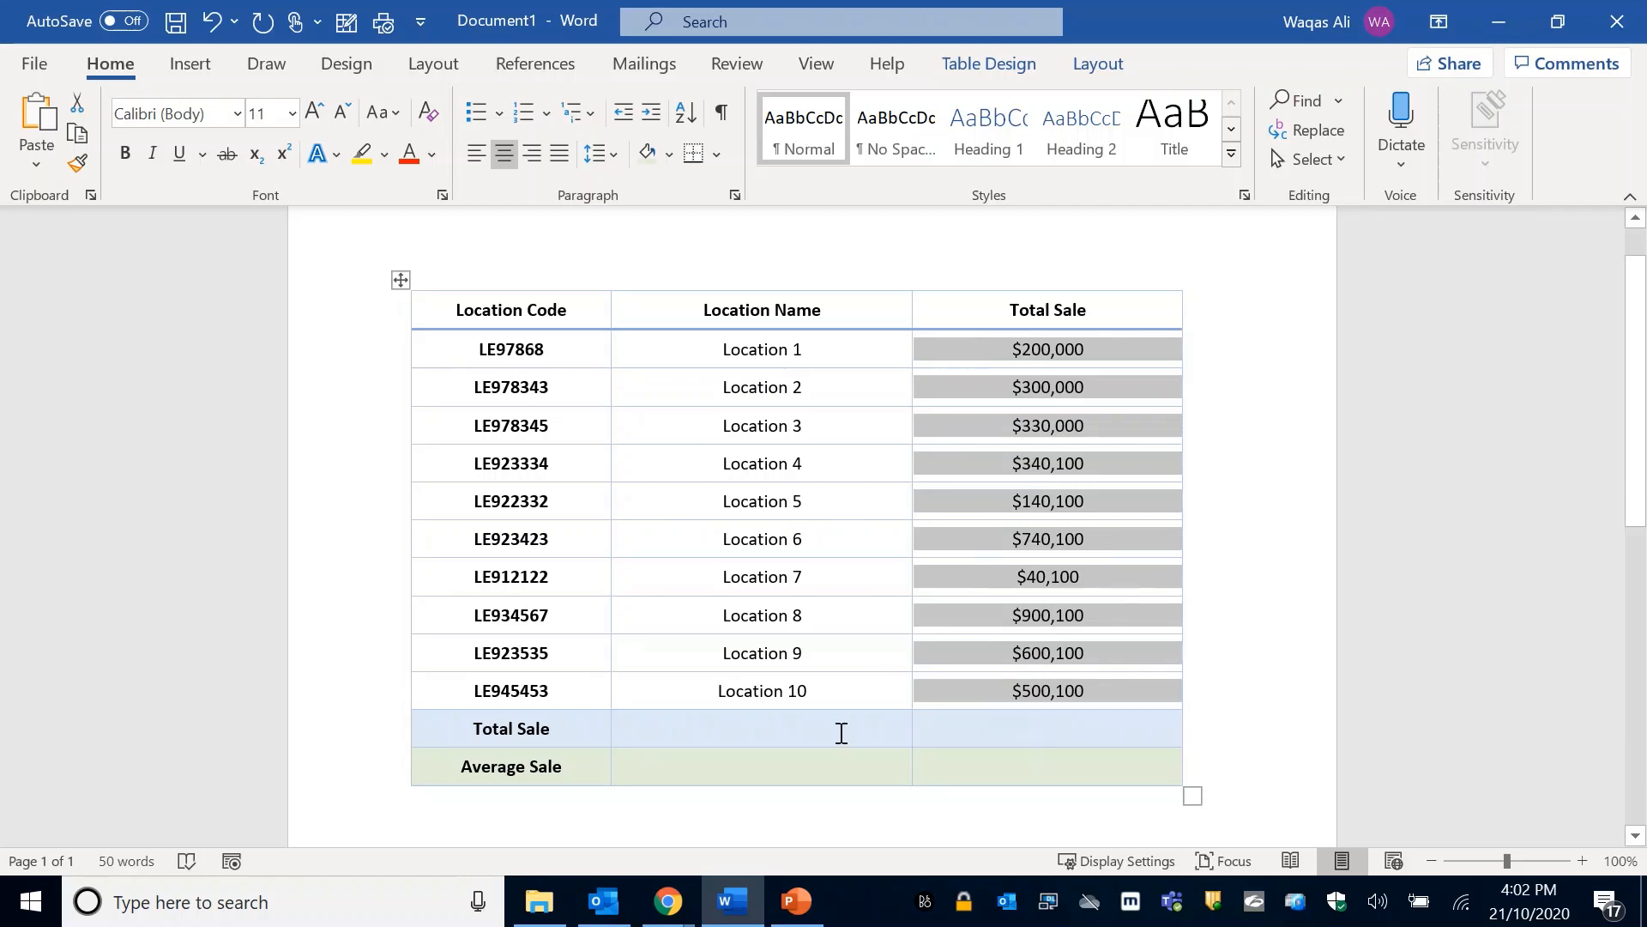
Step: Insert the formula =SUM(ABOVE) in the Total Sale row's cell under the Total Sale column
left_click(1022, 734)
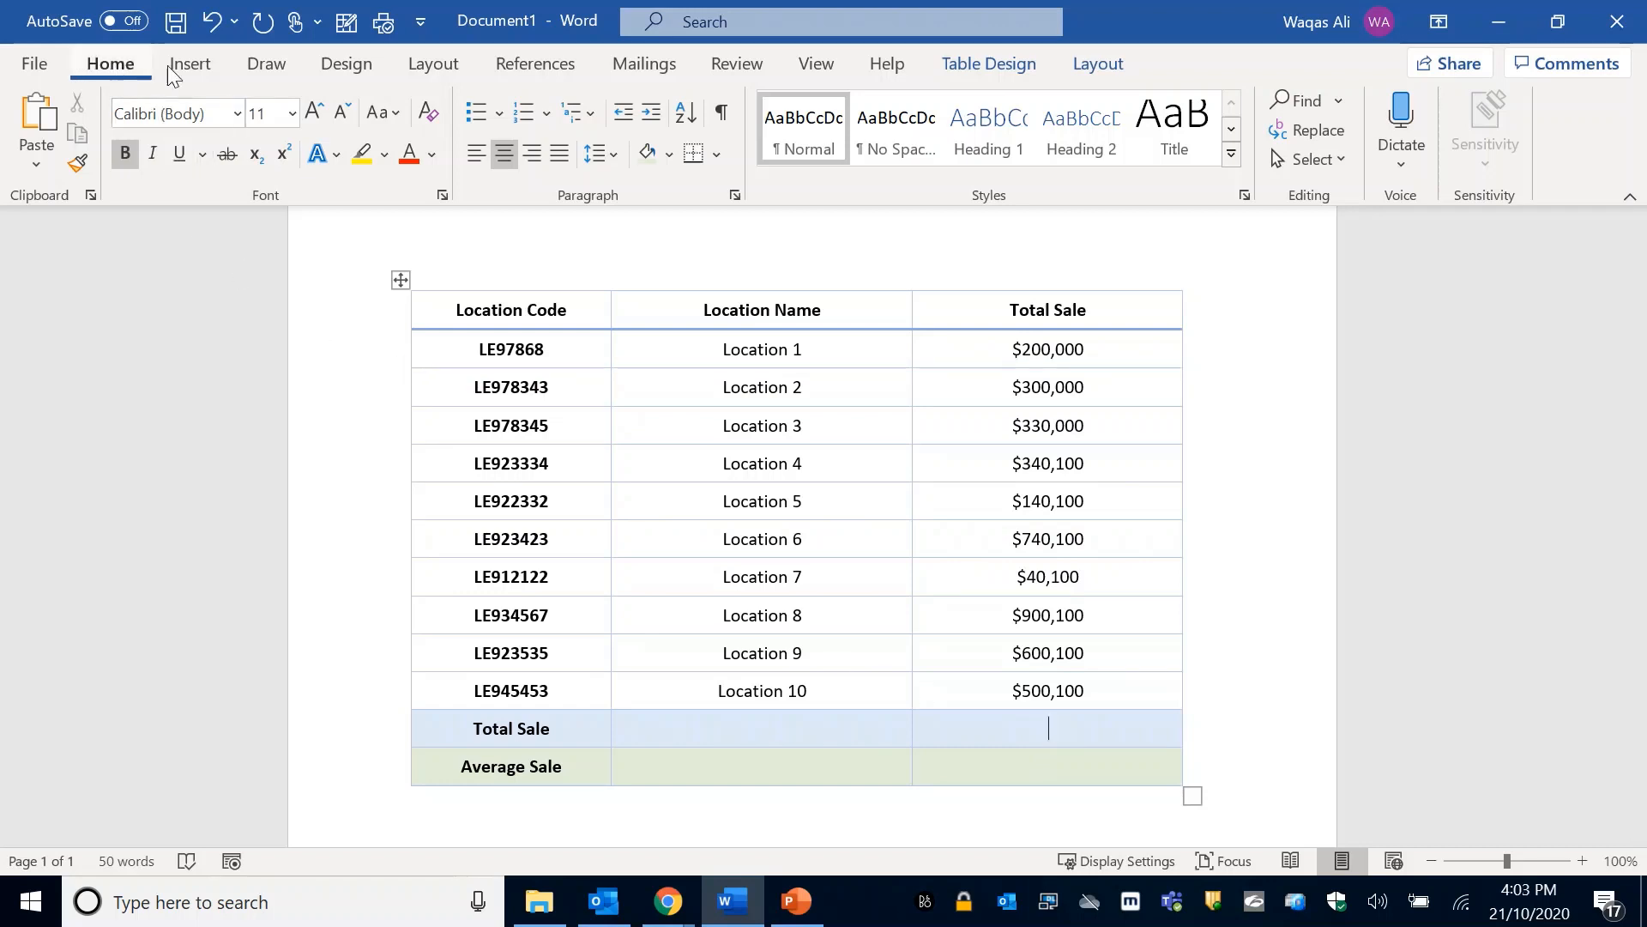
left_click(1096, 69)
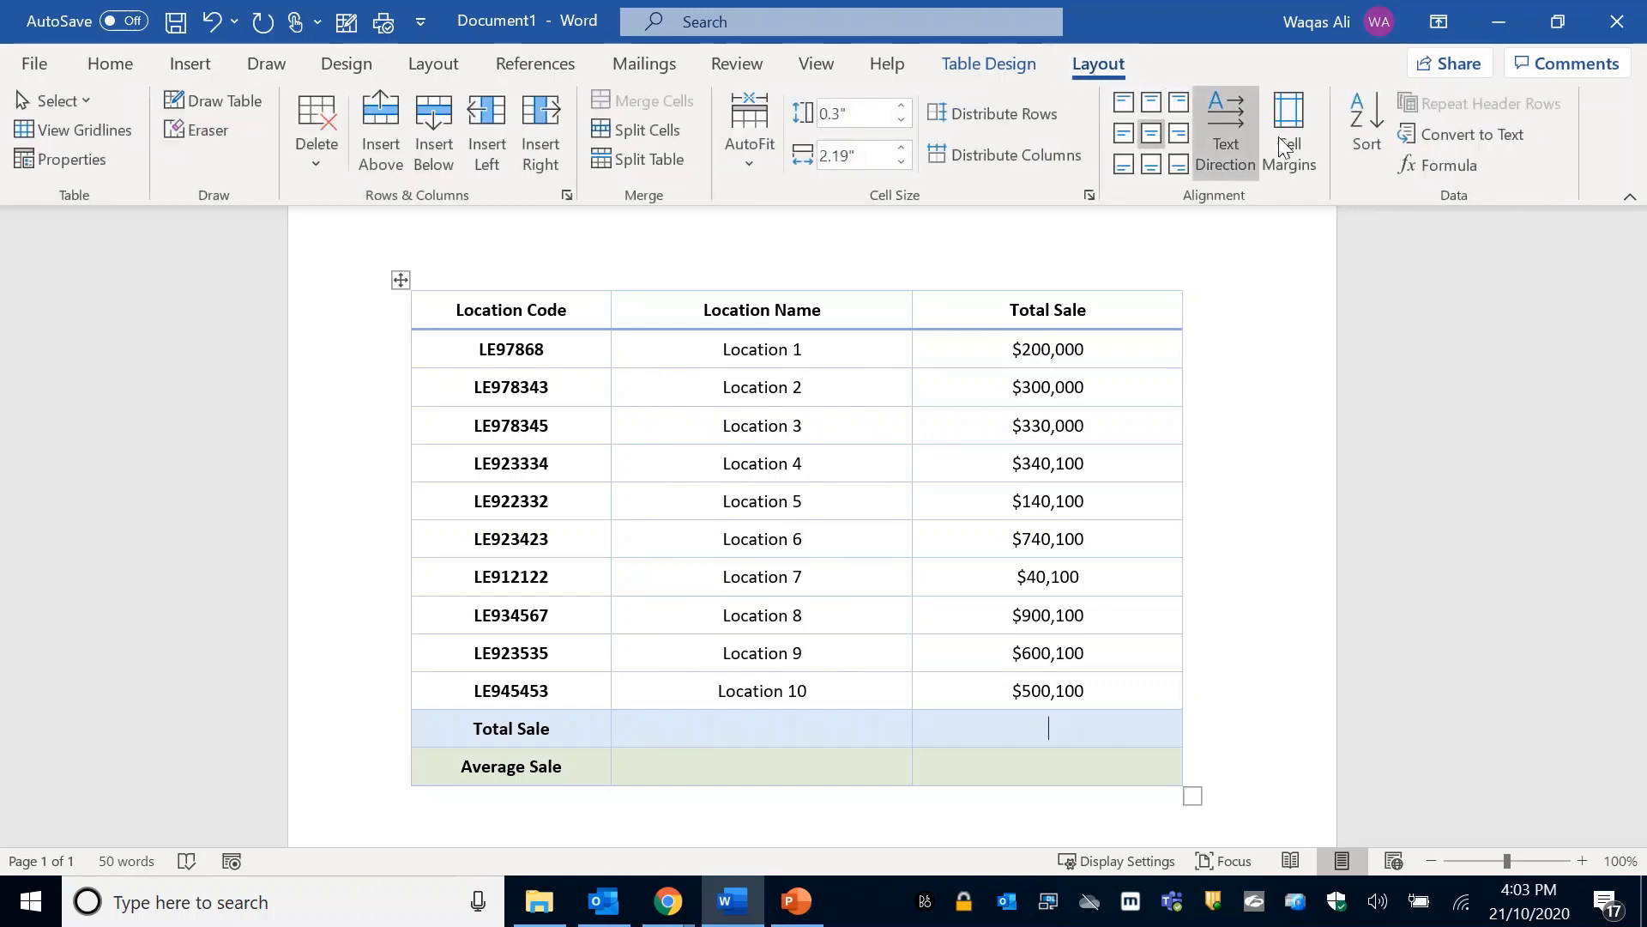
left_click(1442, 168)
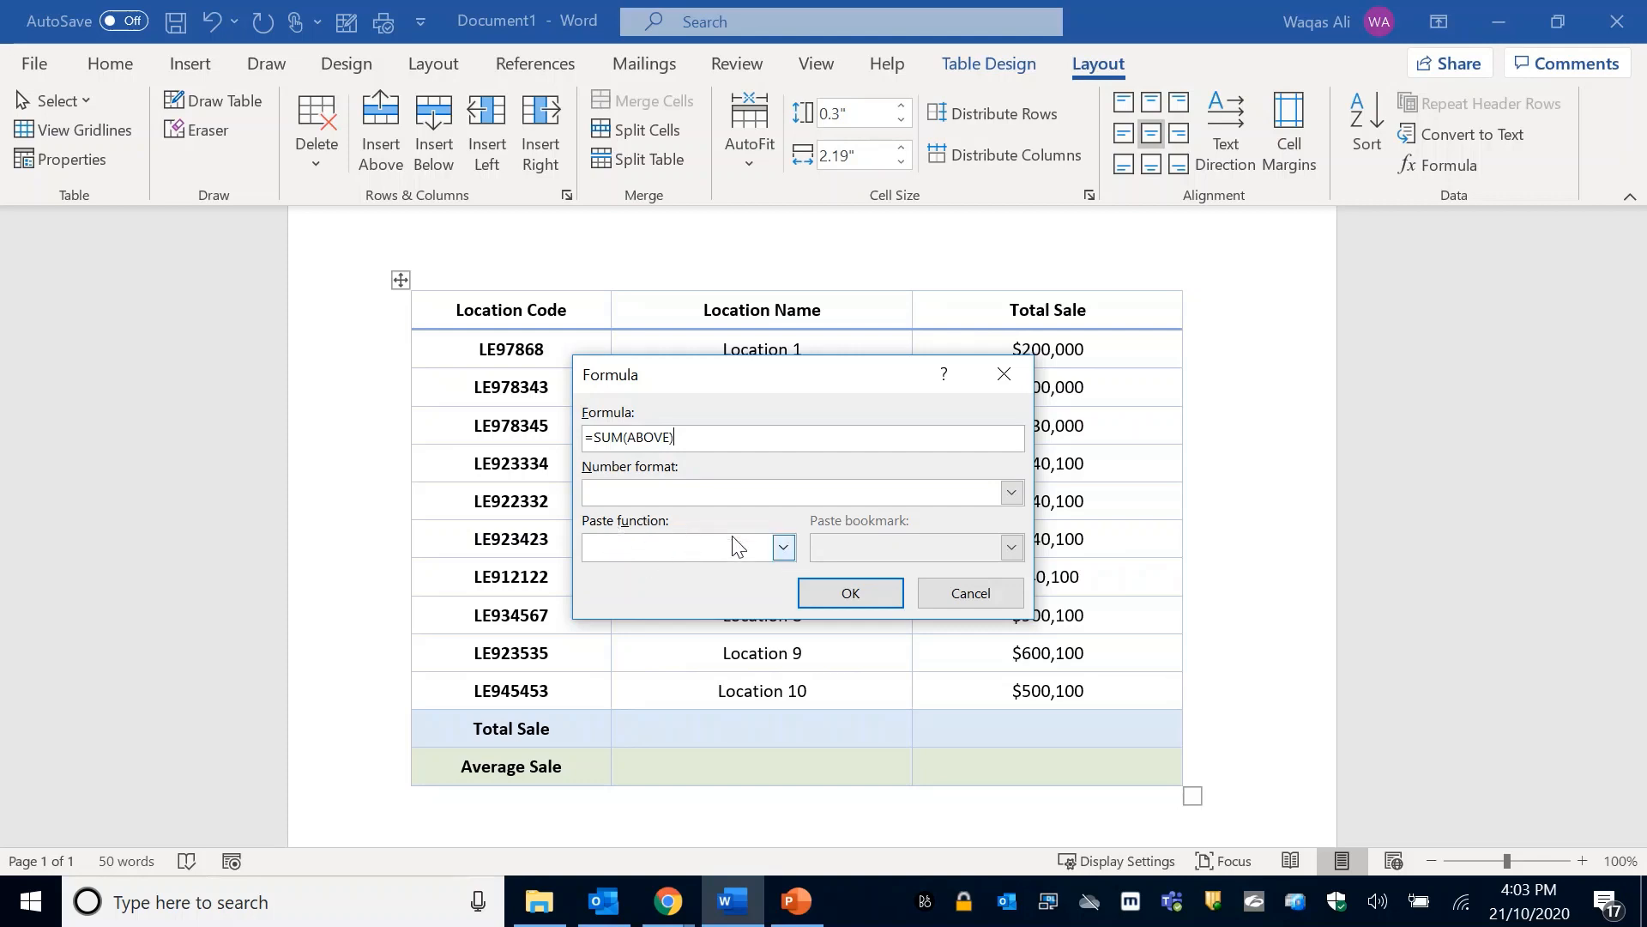
left_click(782, 549)
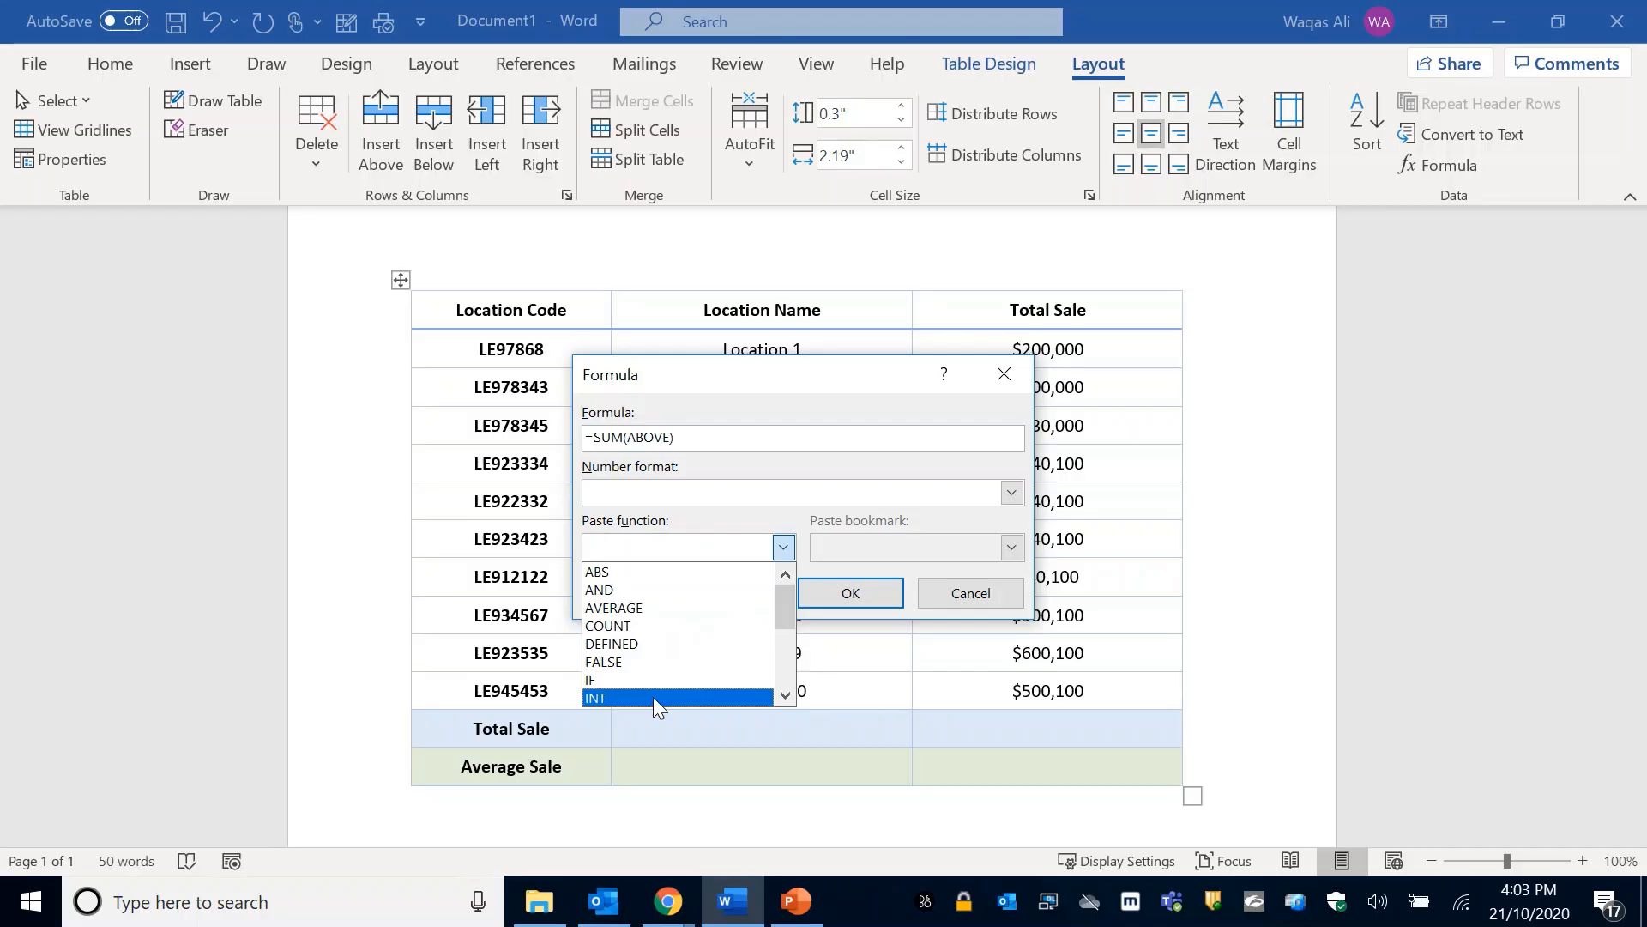
left_click_drag(790, 611, 781, 573)
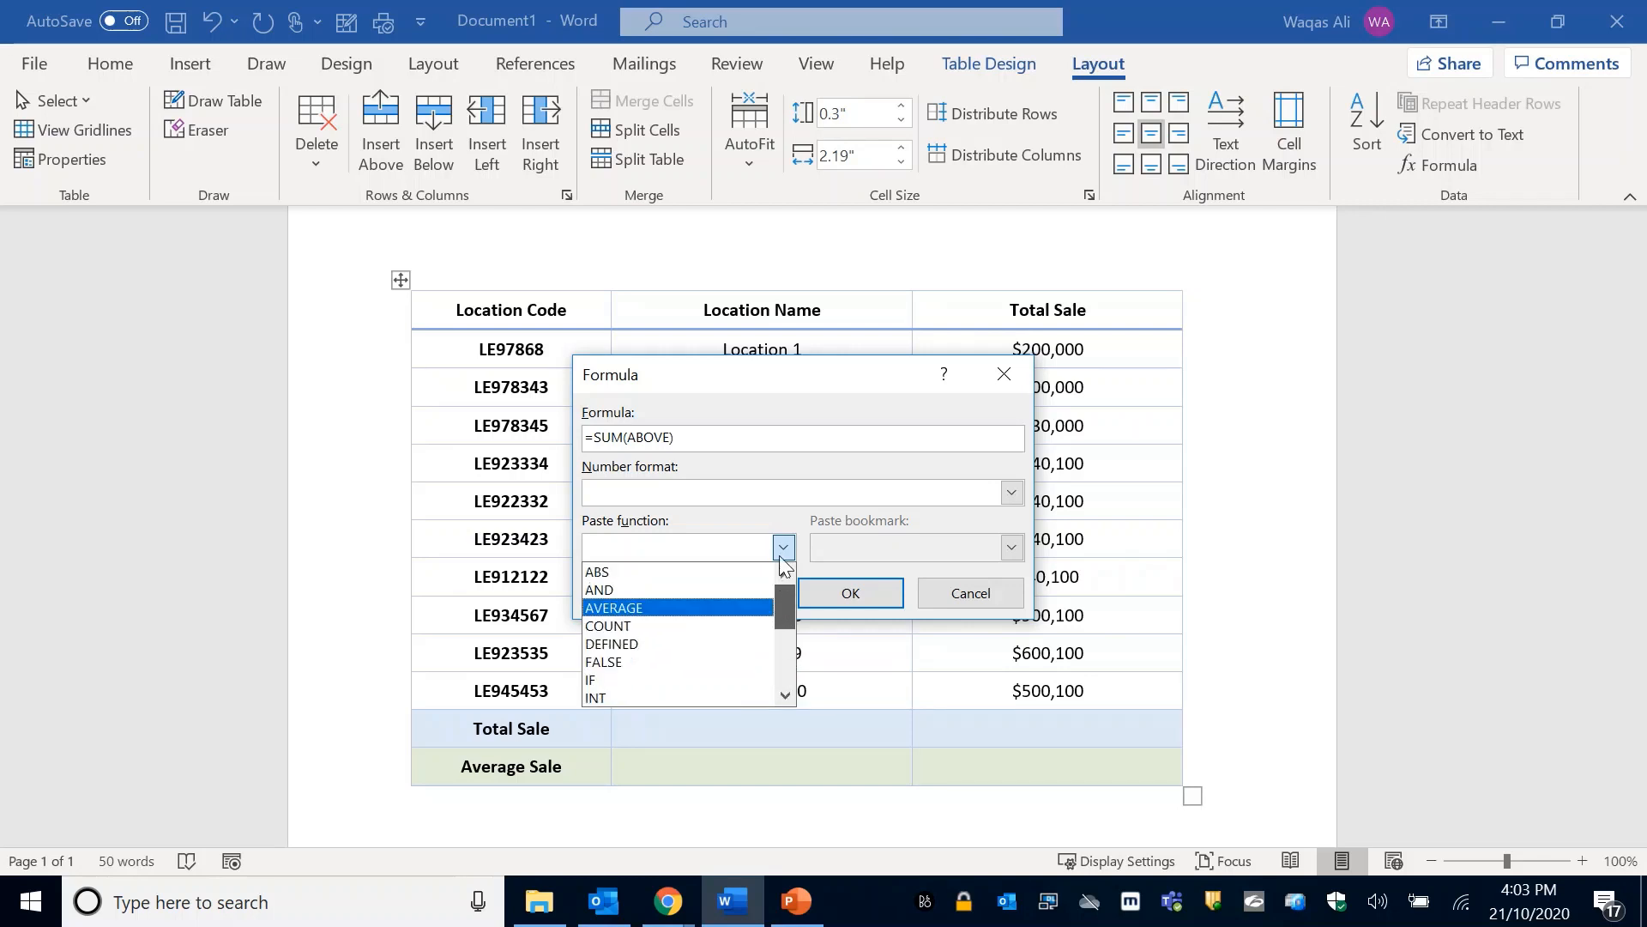
left_click(822, 492)
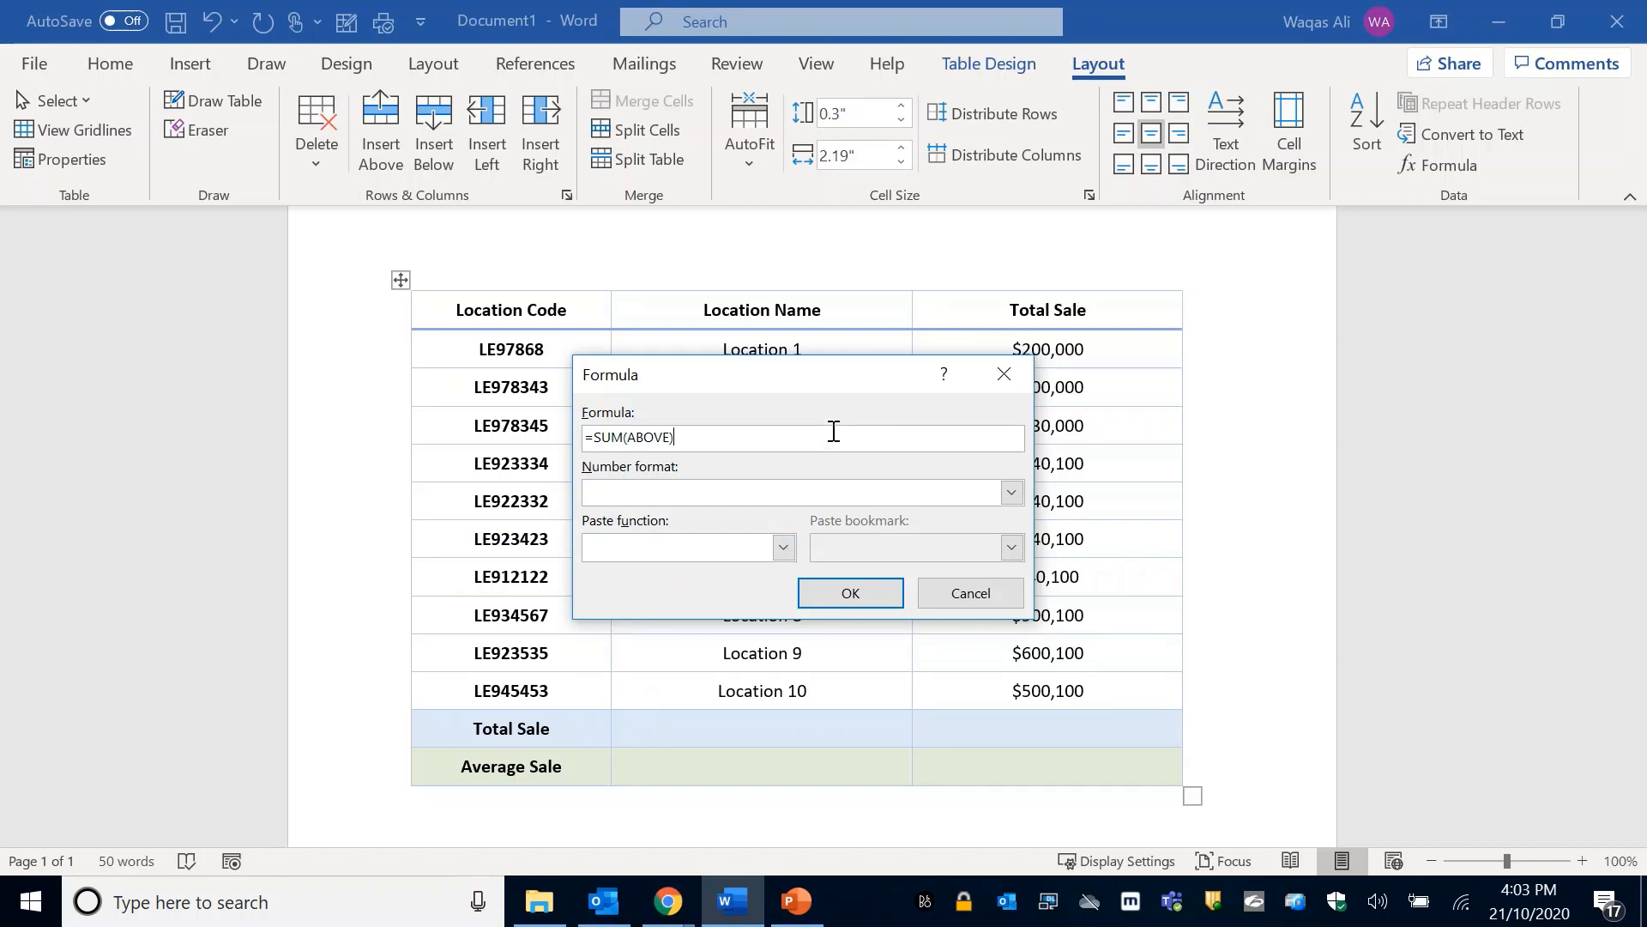
left_click(856, 595)
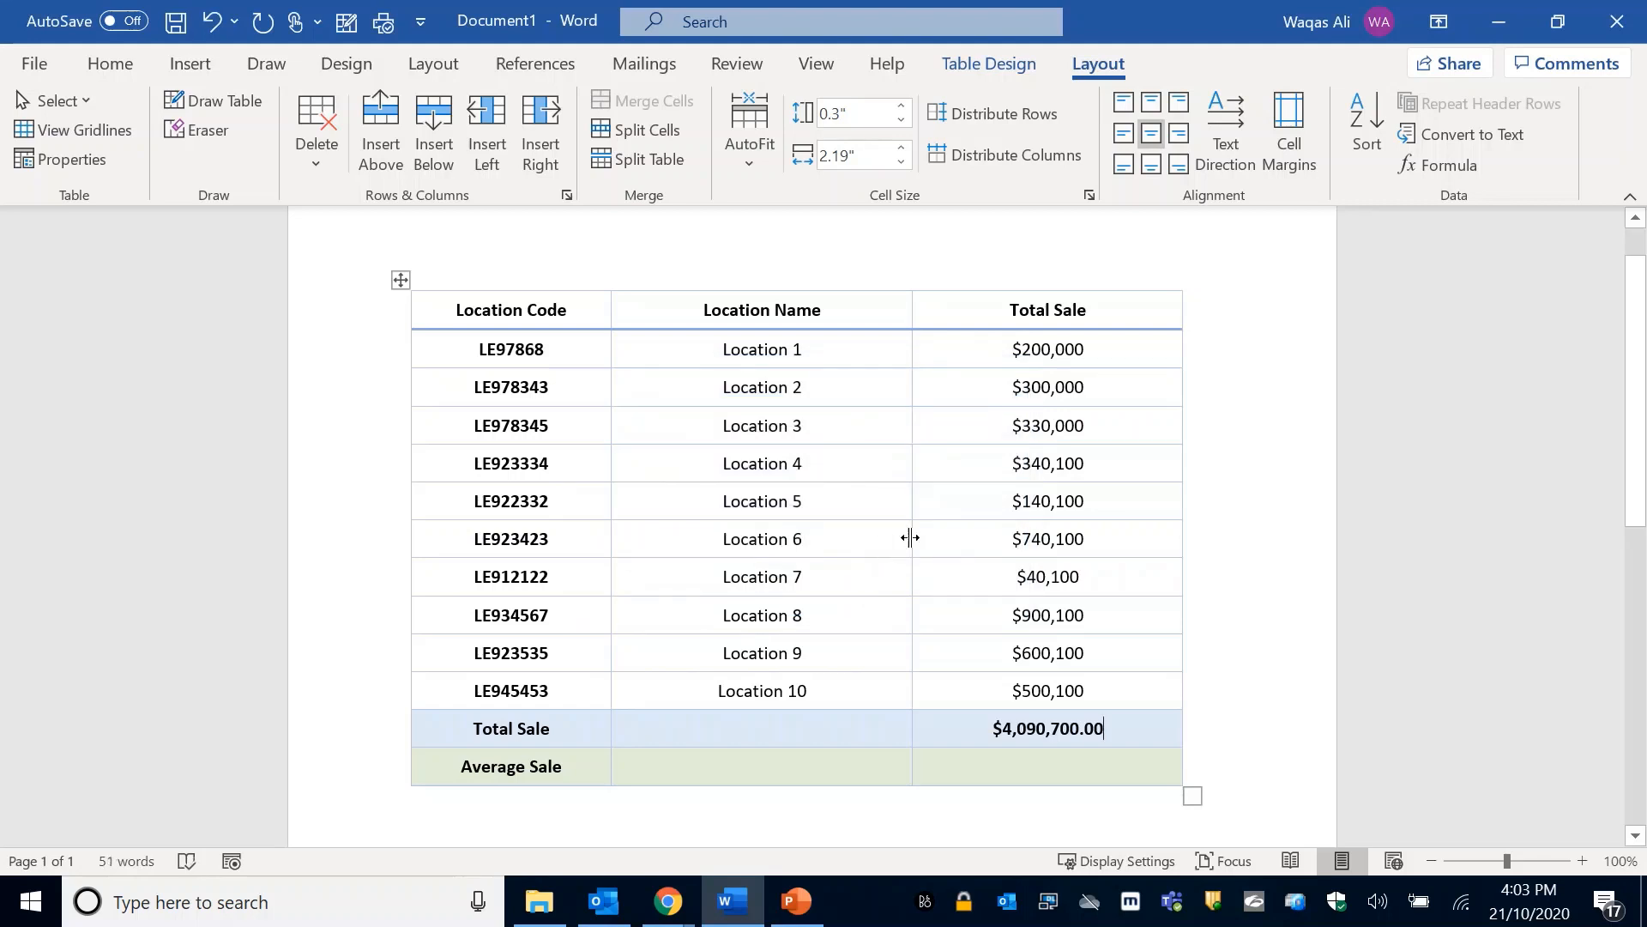
left_click_drag(1096, 370, 1078, 691)
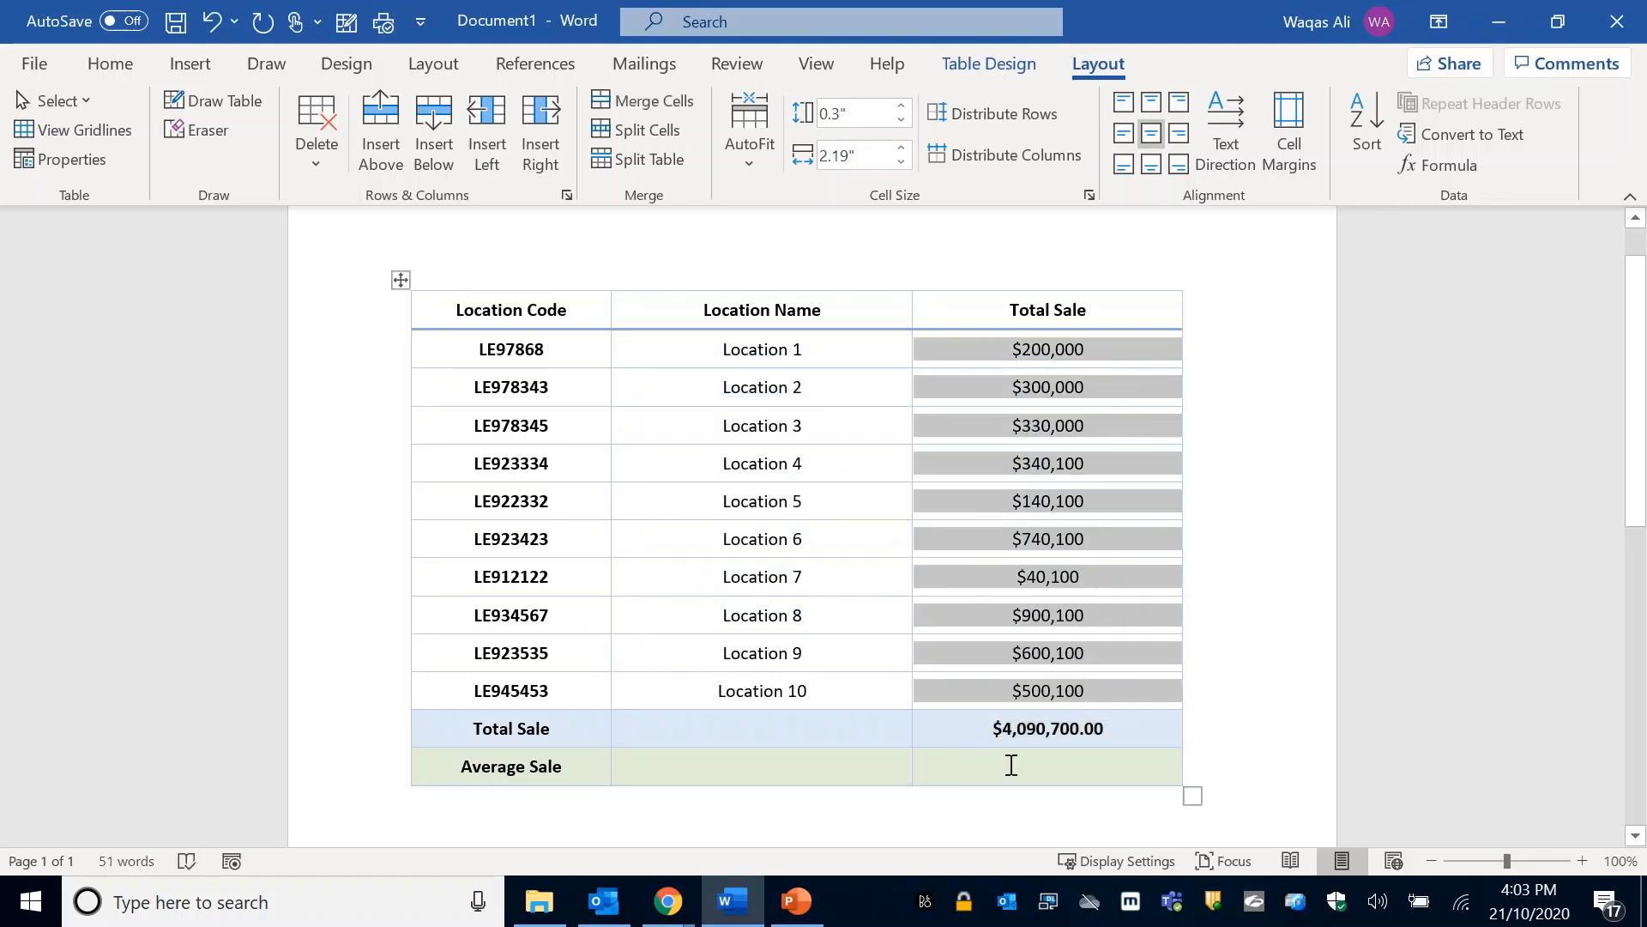
left_click_drag(991, 731, 1113, 728)
left_click(967, 736)
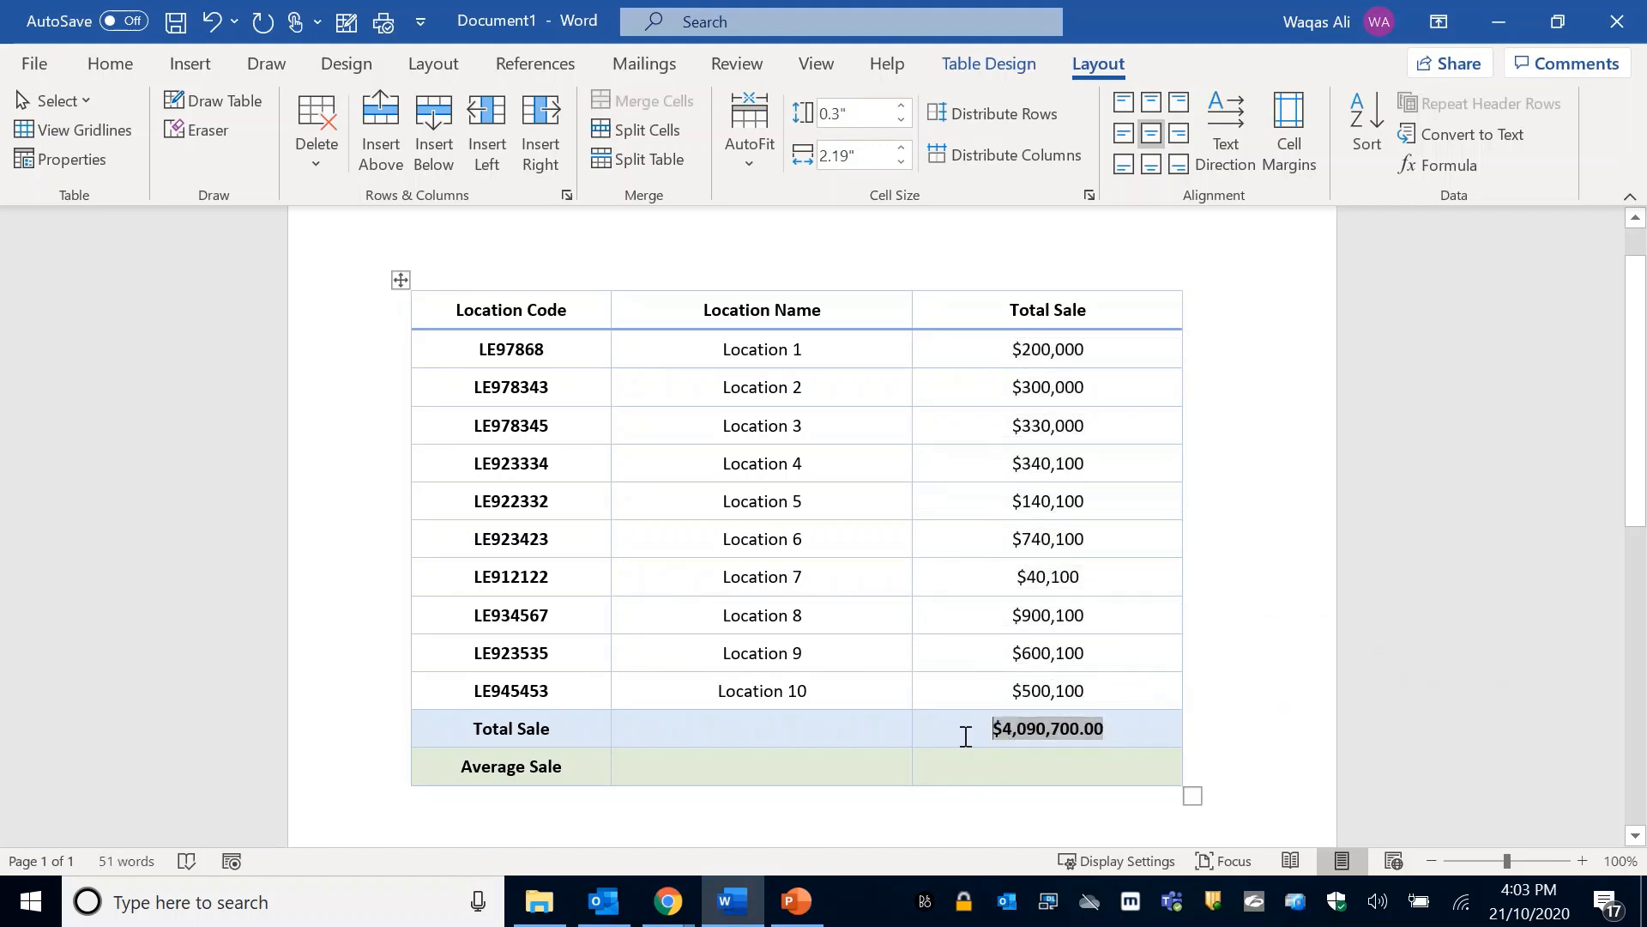
left_click(1113, 733)
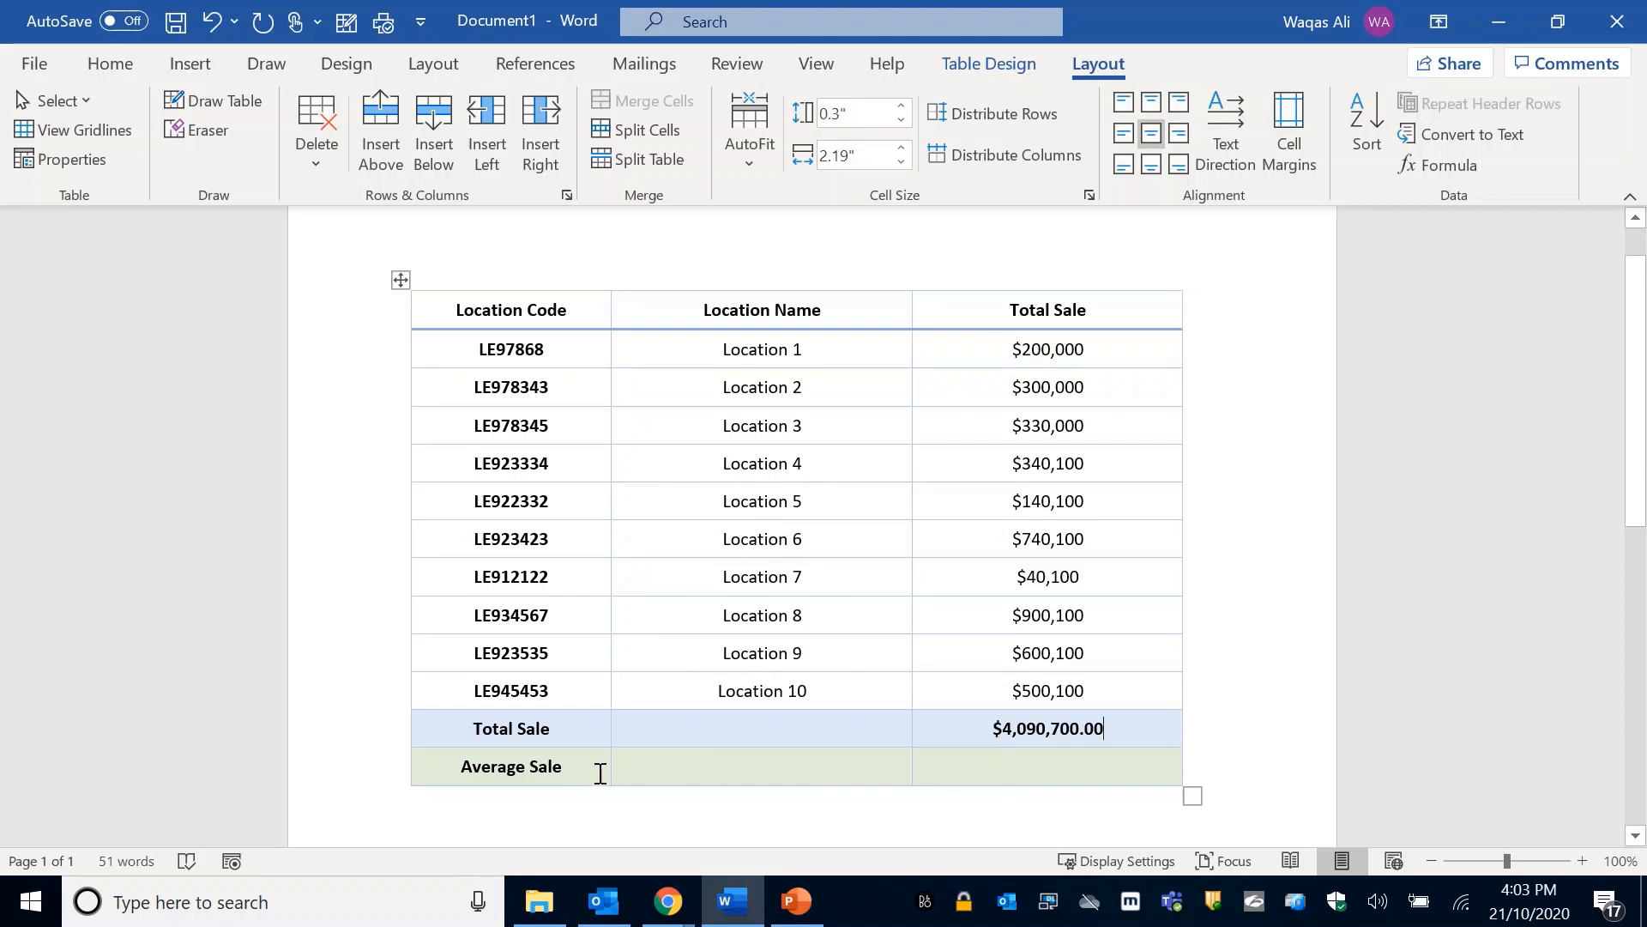
Step: Insert the formula =AVERAGE(above) in the Average Sale row's cell under the Total Sale column
left_click(1009, 770)
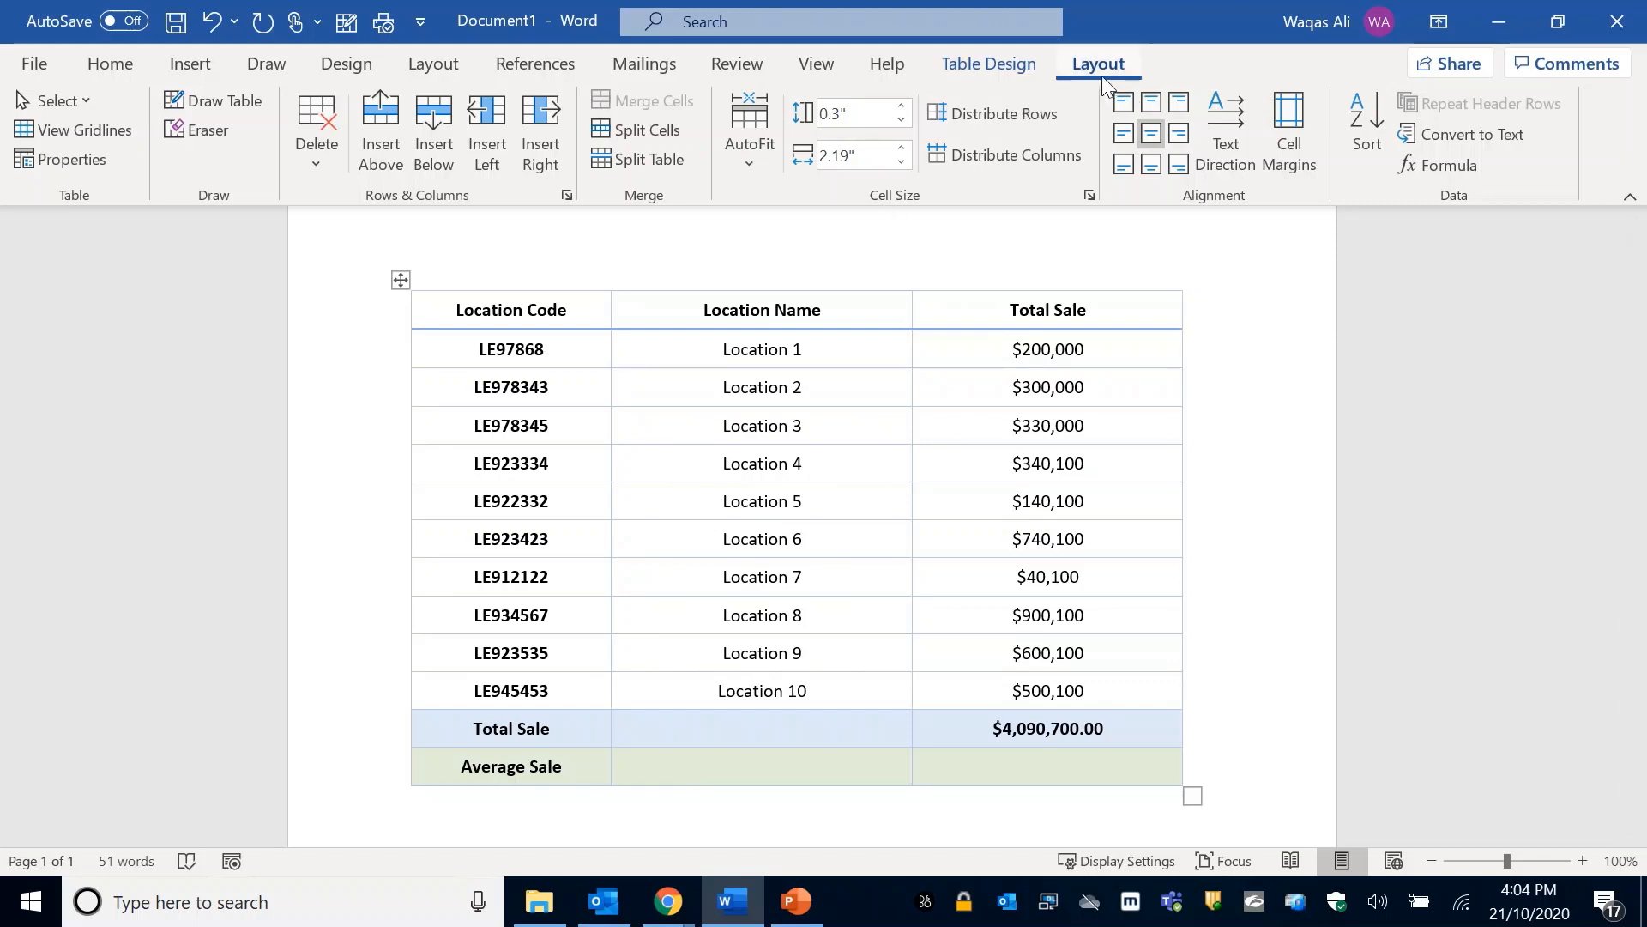
left_click(1442, 165)
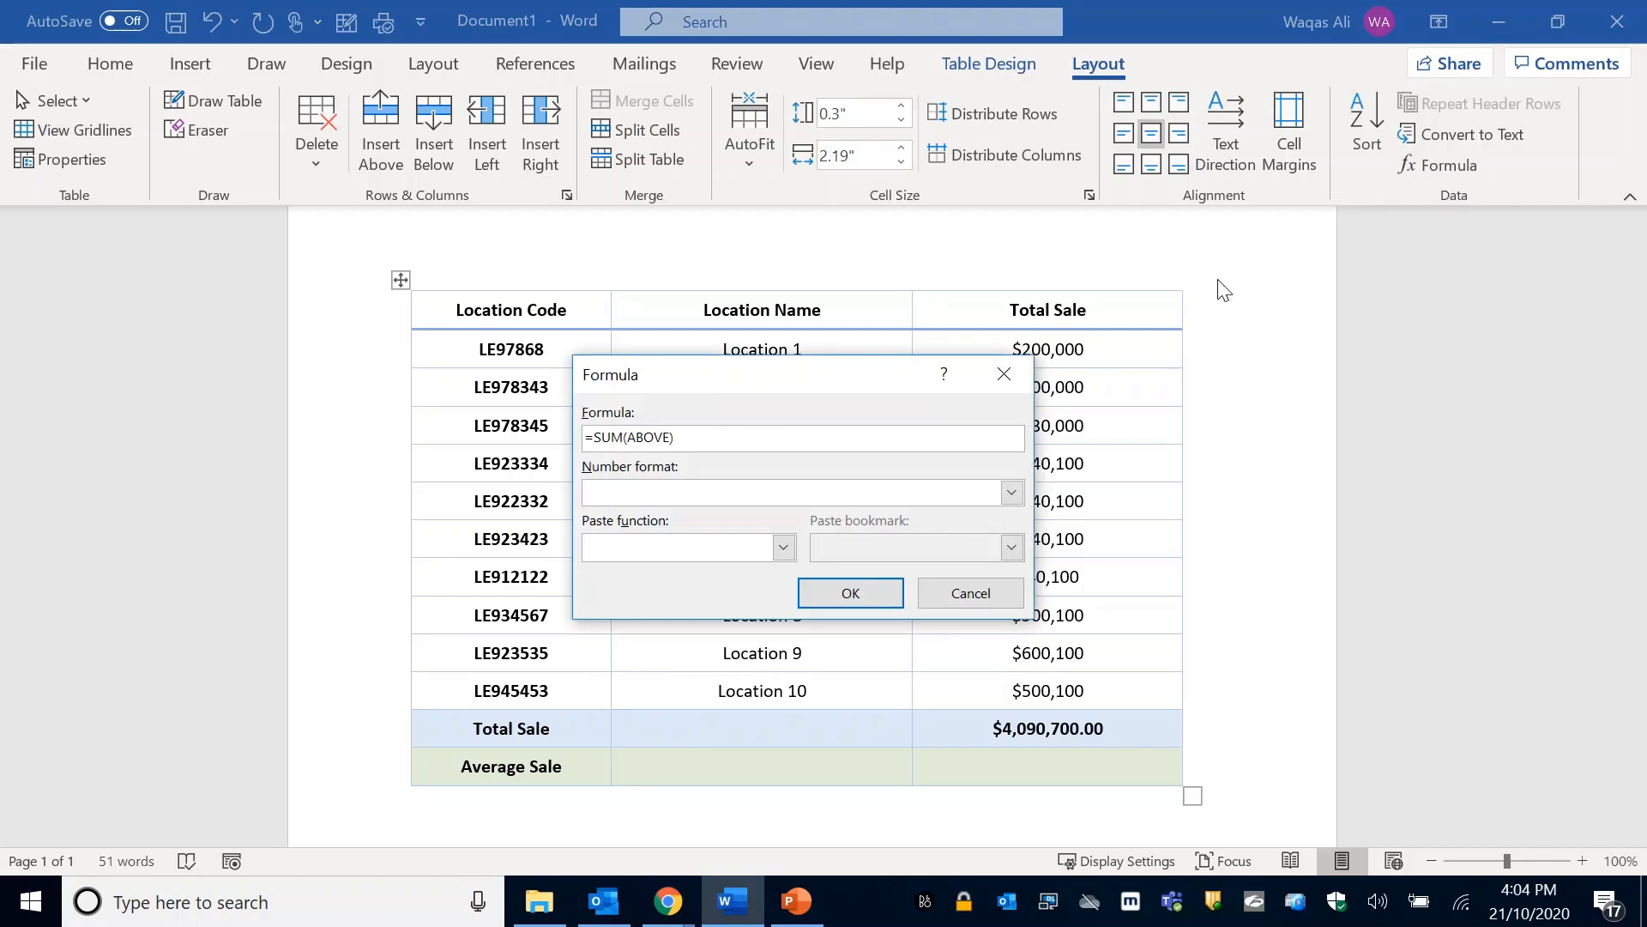
left_click_drag(699, 437, 594, 436)
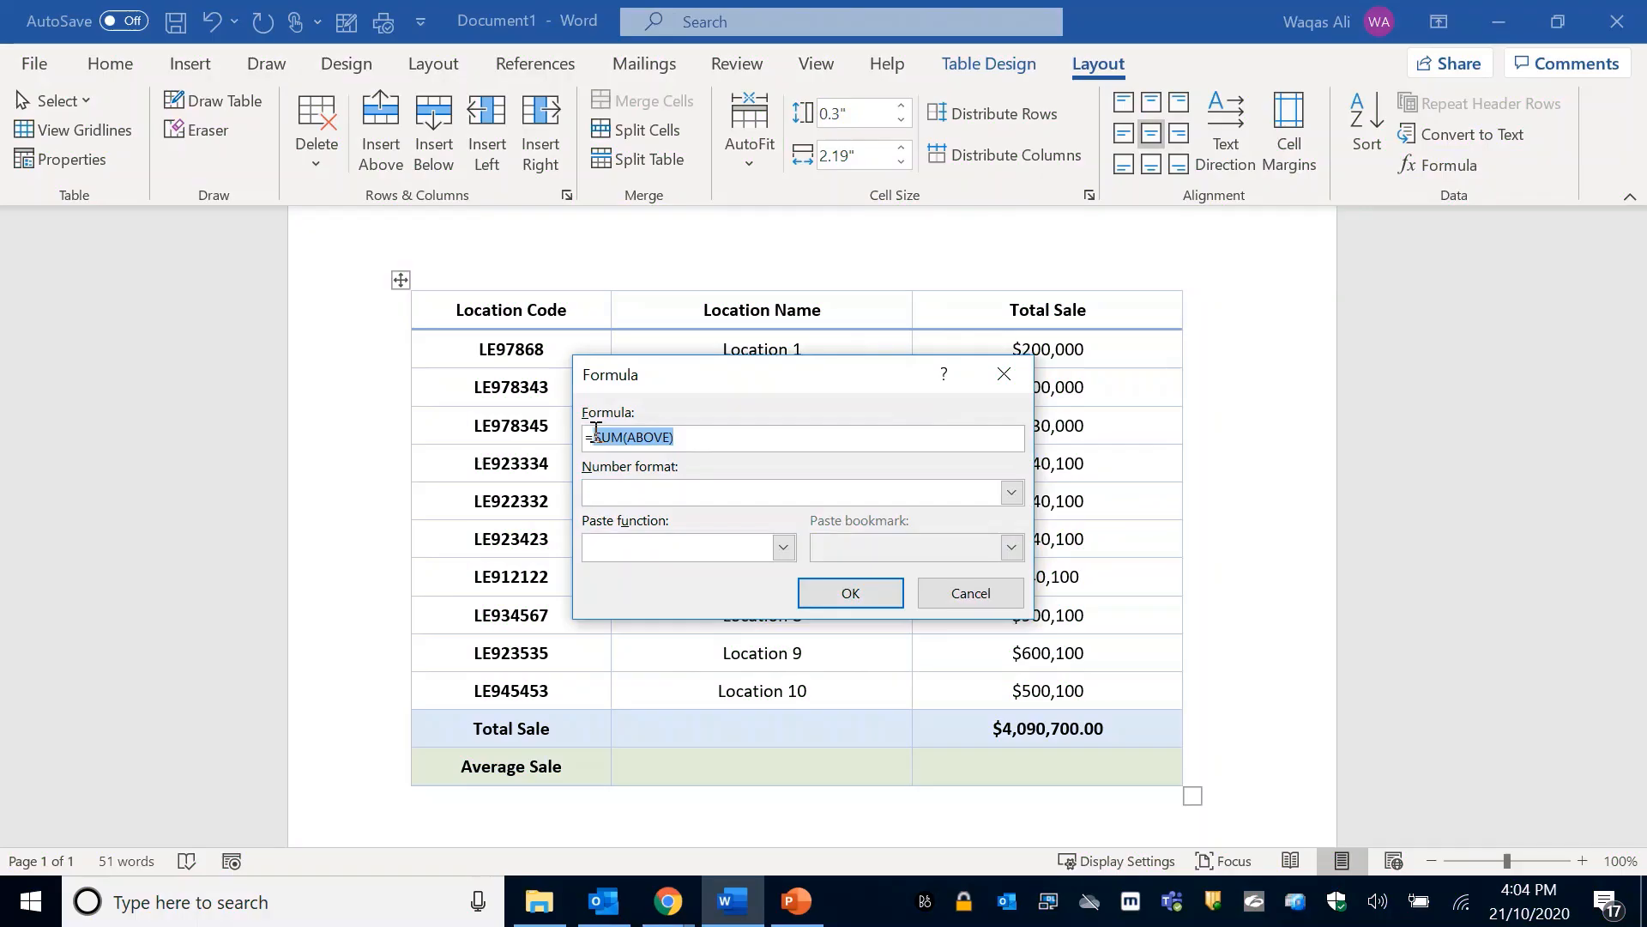
key("BackSpace")
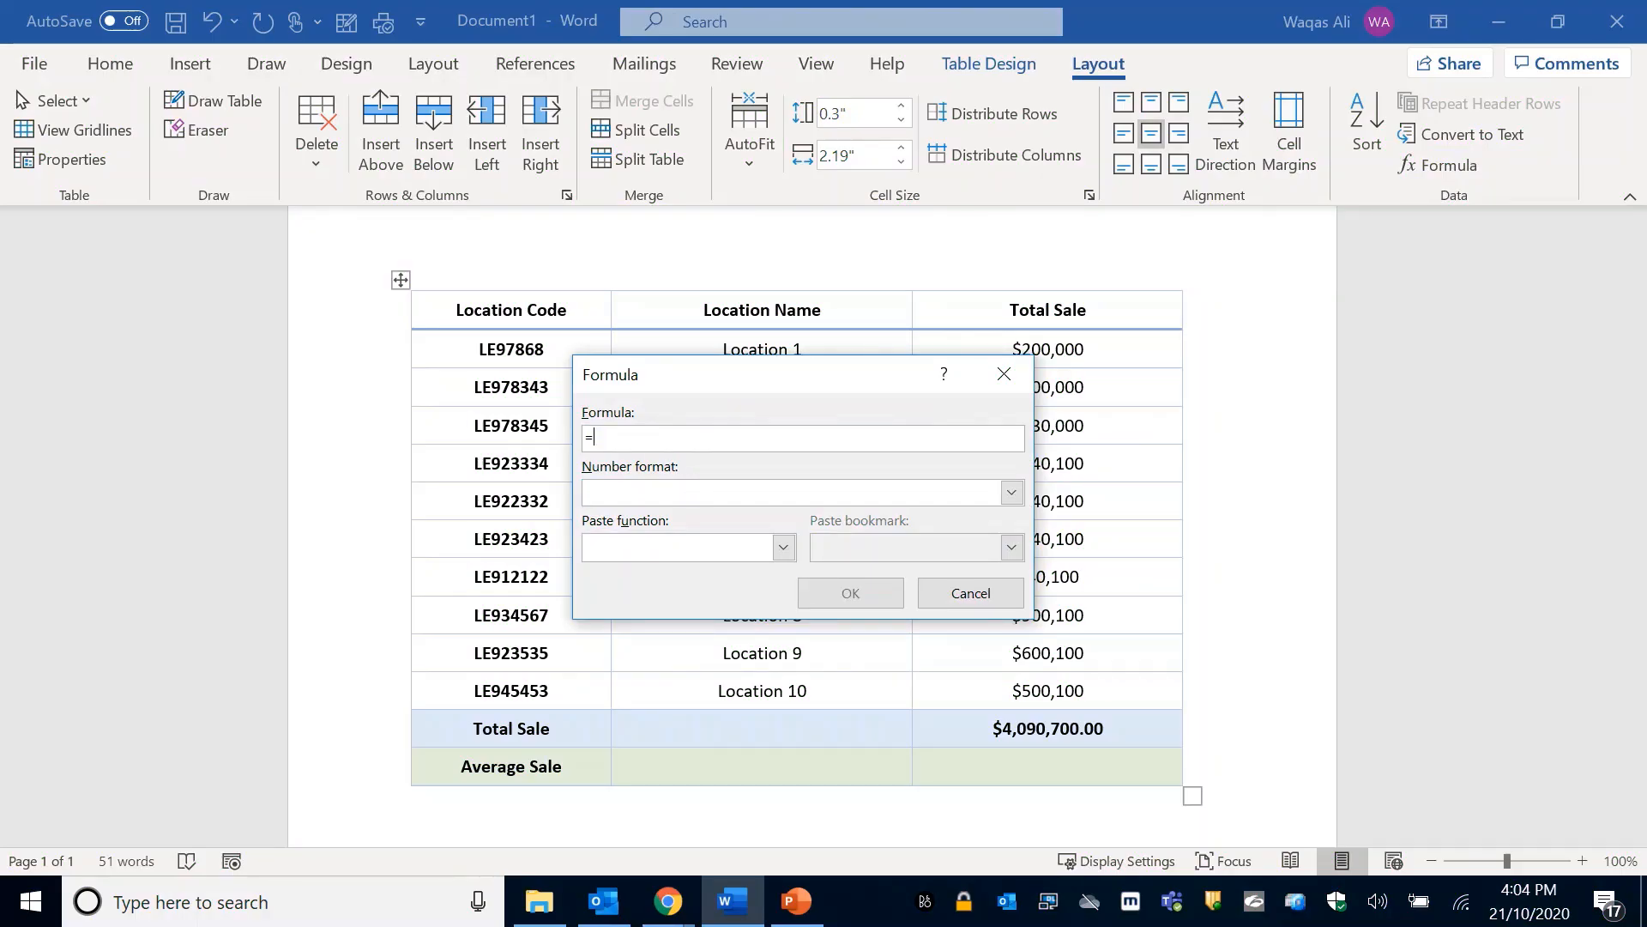
left_click(783, 548)
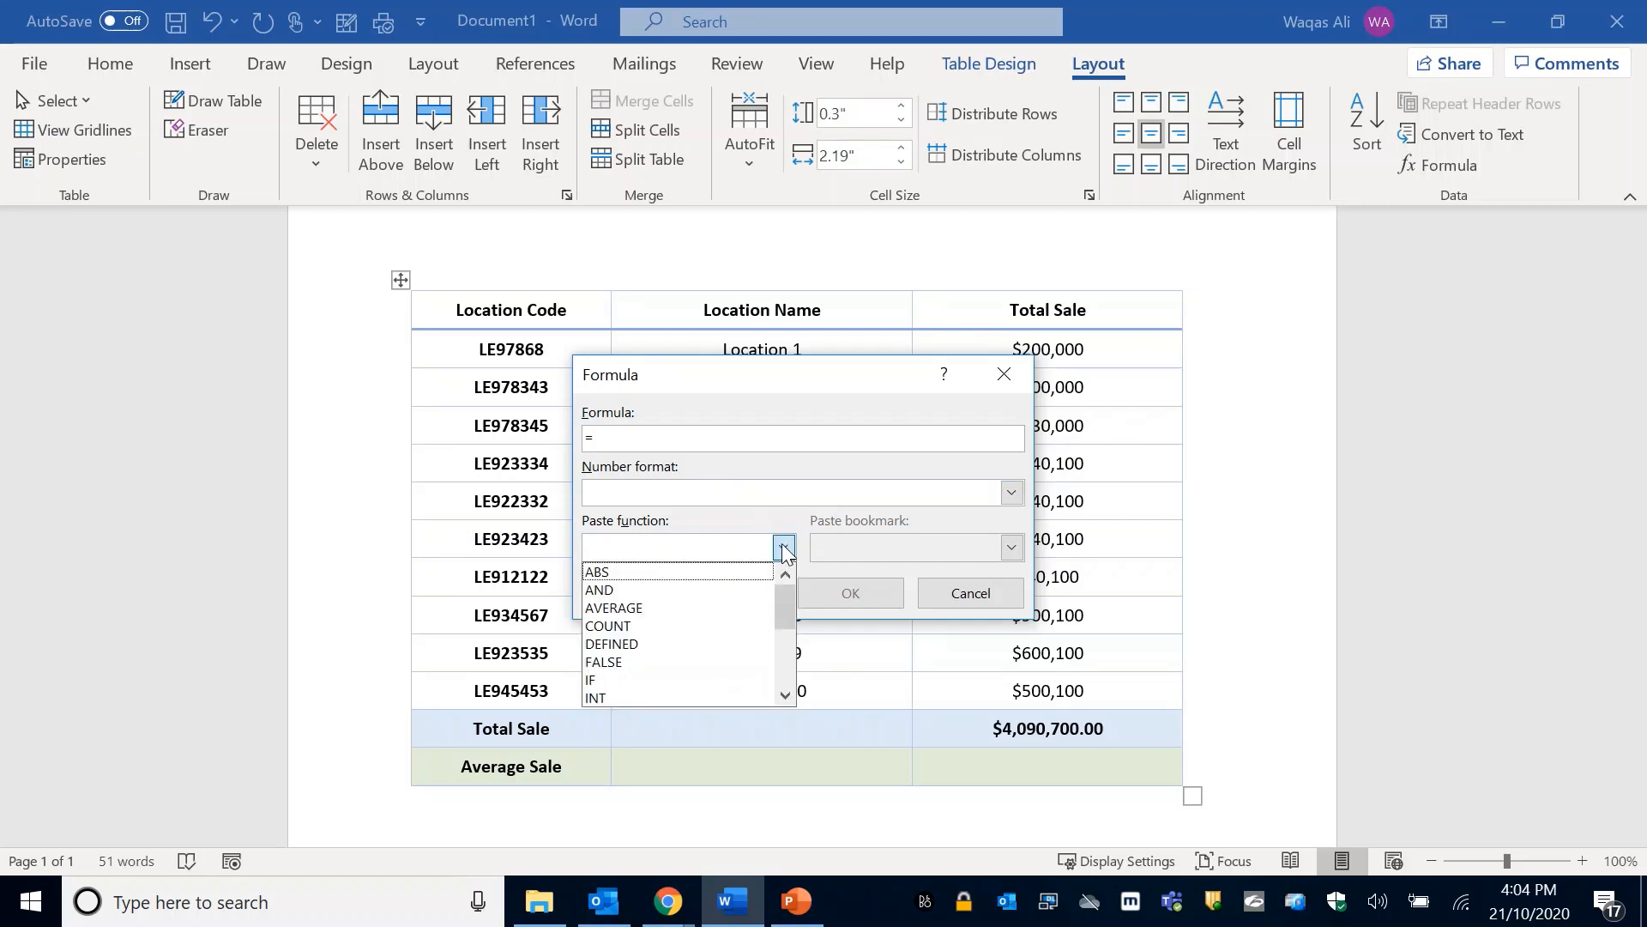
left_click(736, 607)
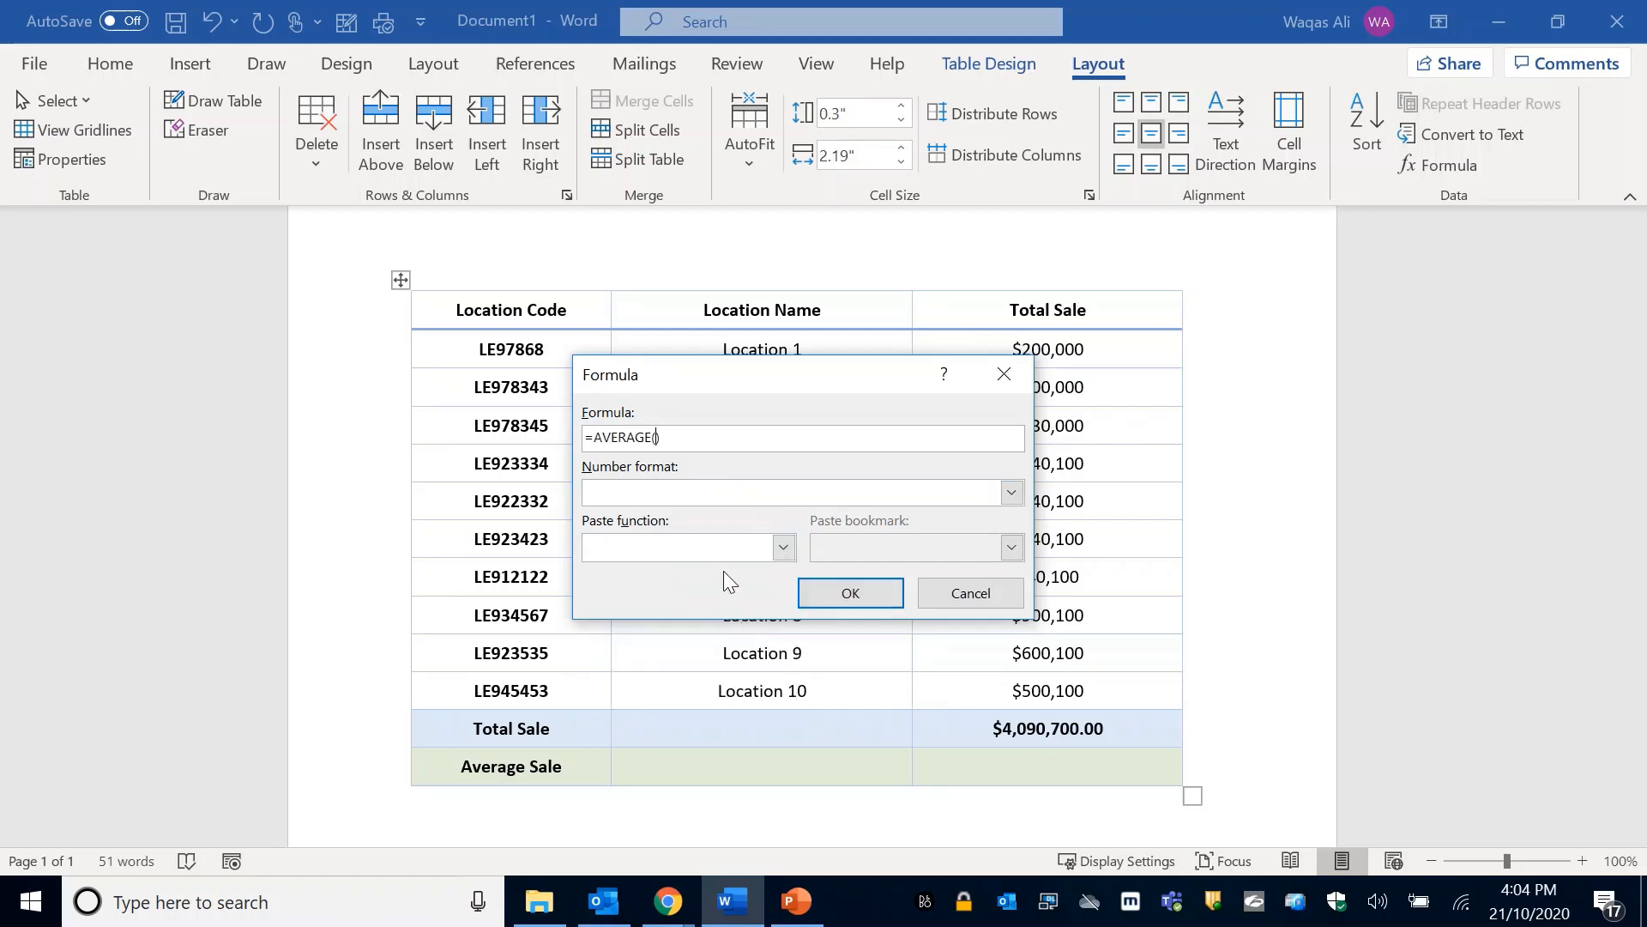
type("above")
left_click(850, 594)
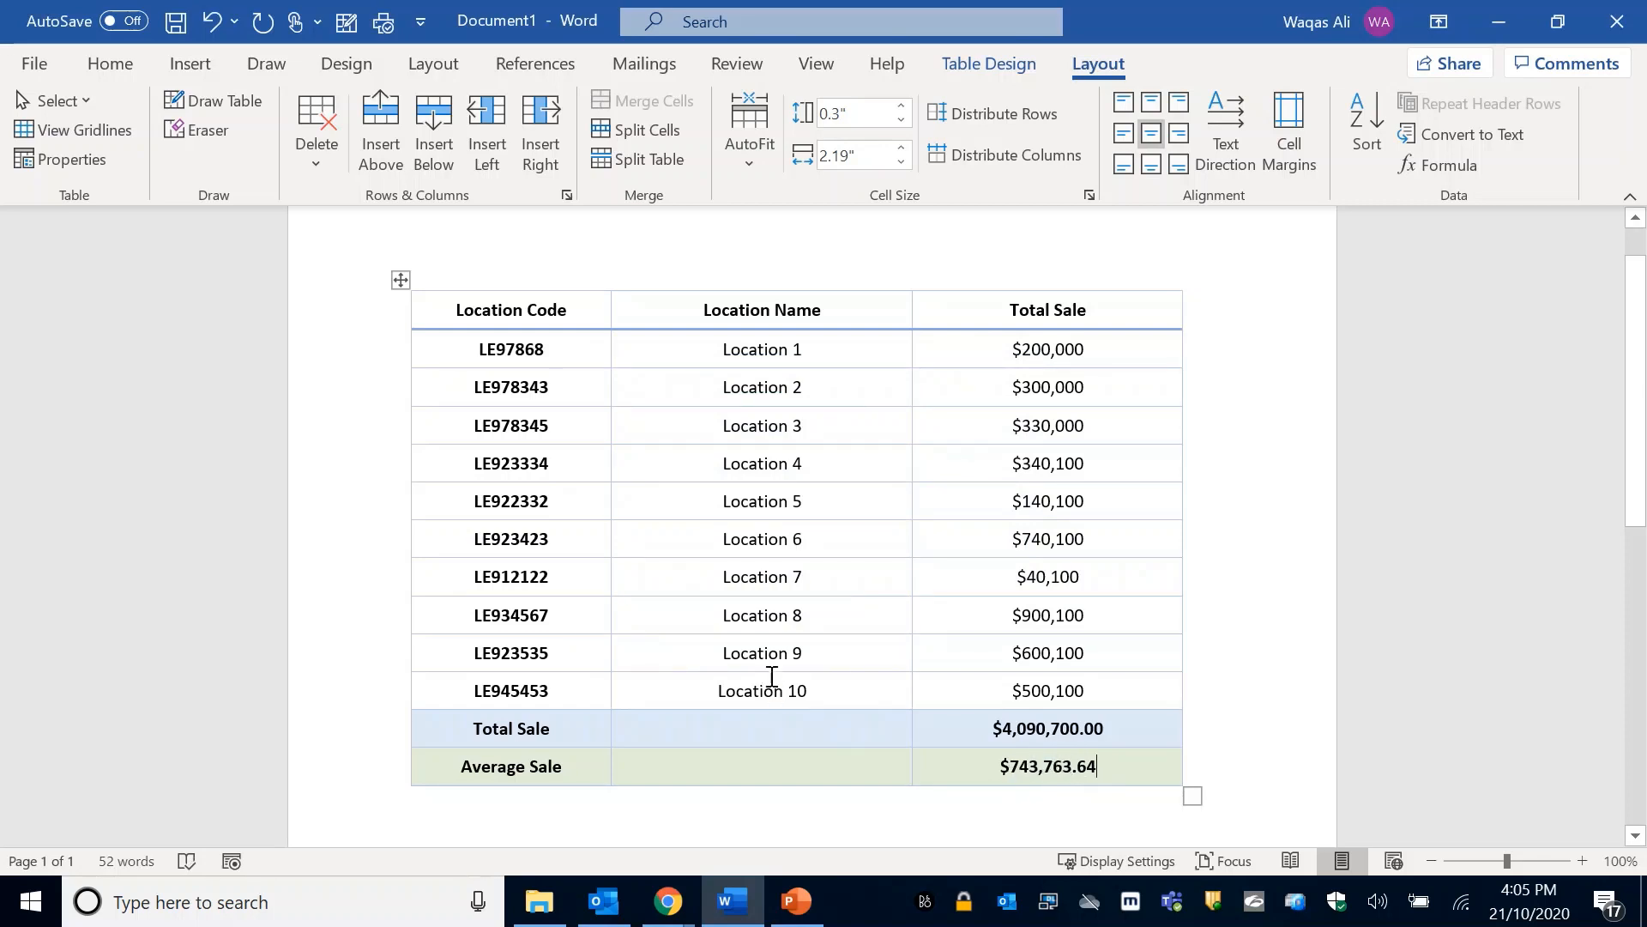
Step: Insert the formula =COUNT(above) in the Total Sale row's cell under the Location Name column
left_click_drag(818, 349, 761, 704)
left_click(740, 723)
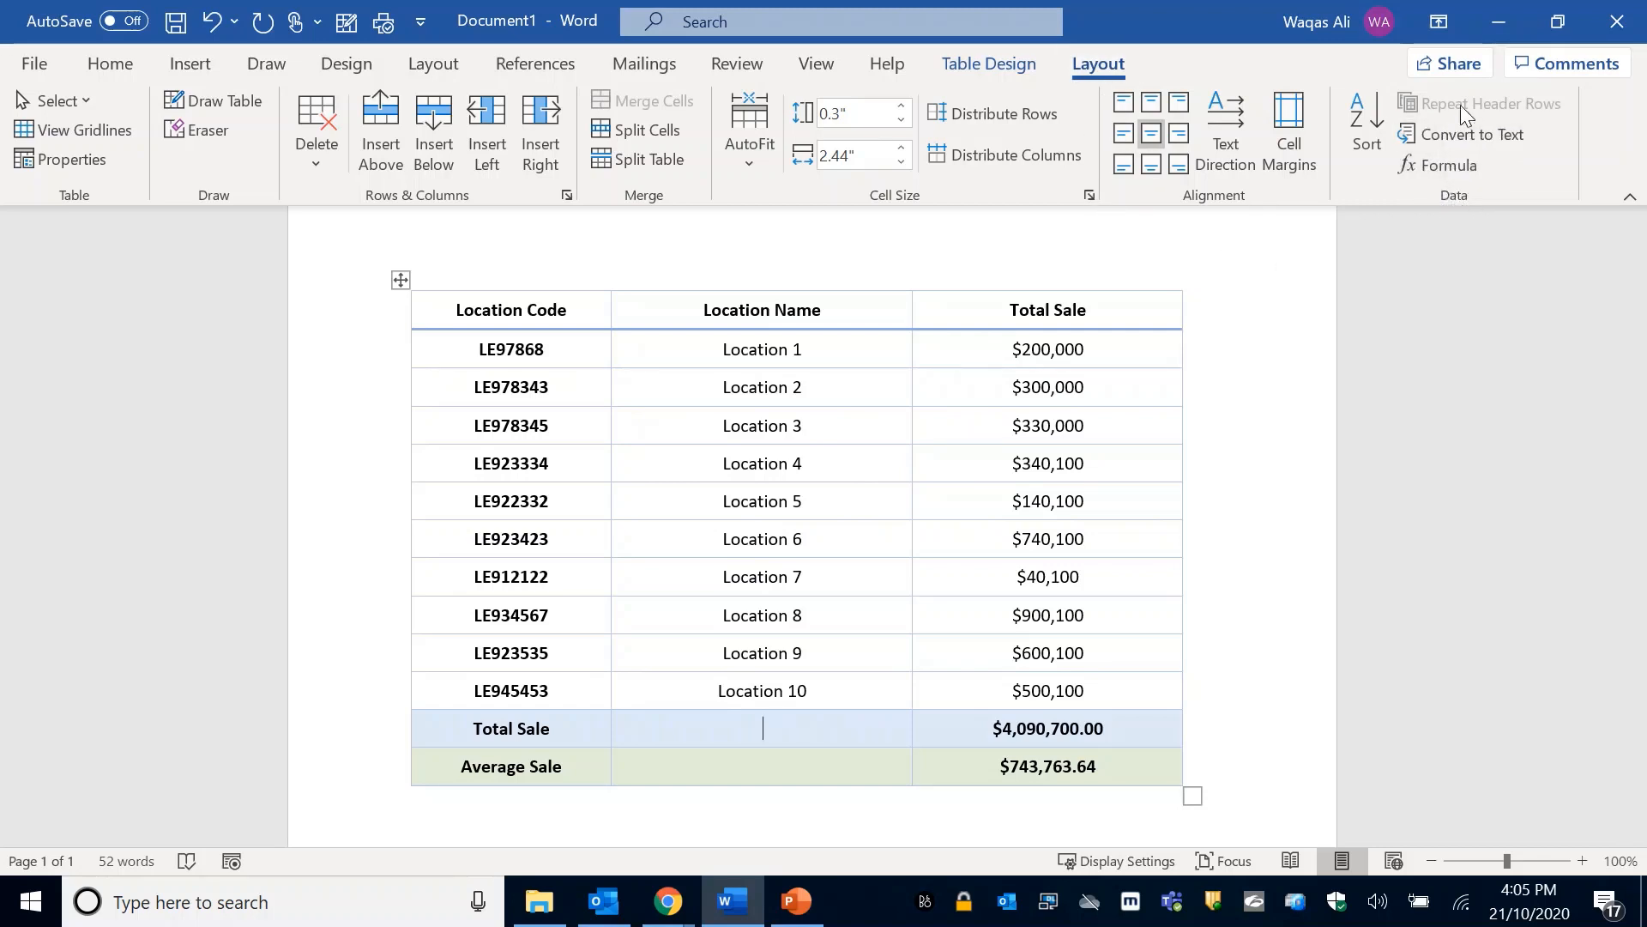
left_click(1448, 168)
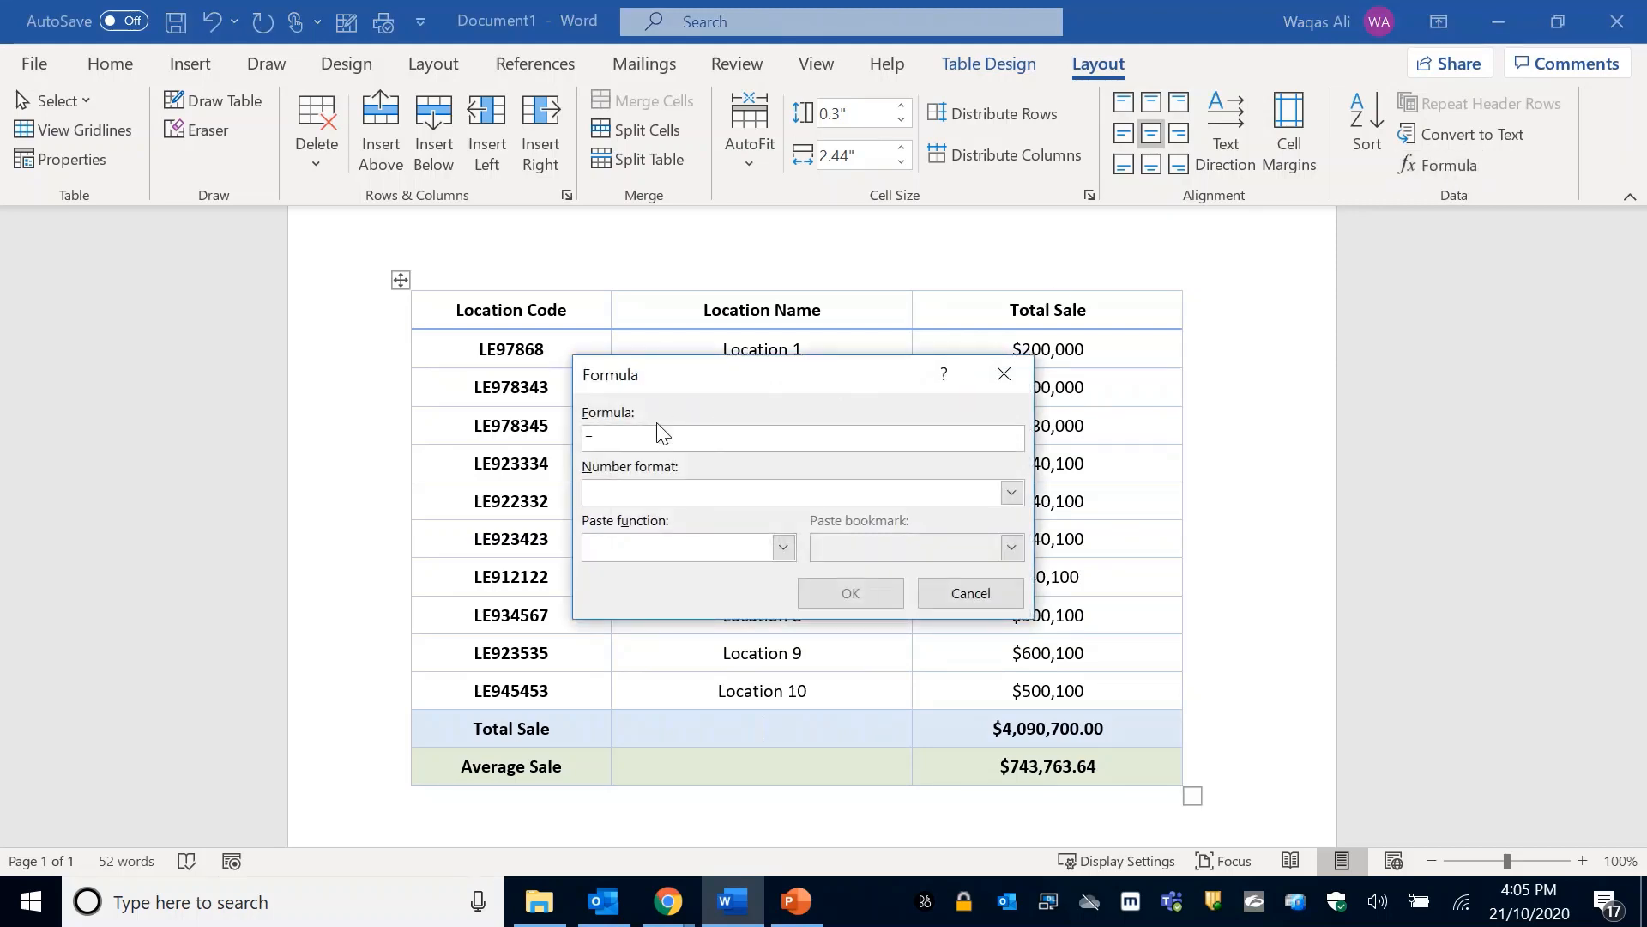
left_click(783, 549)
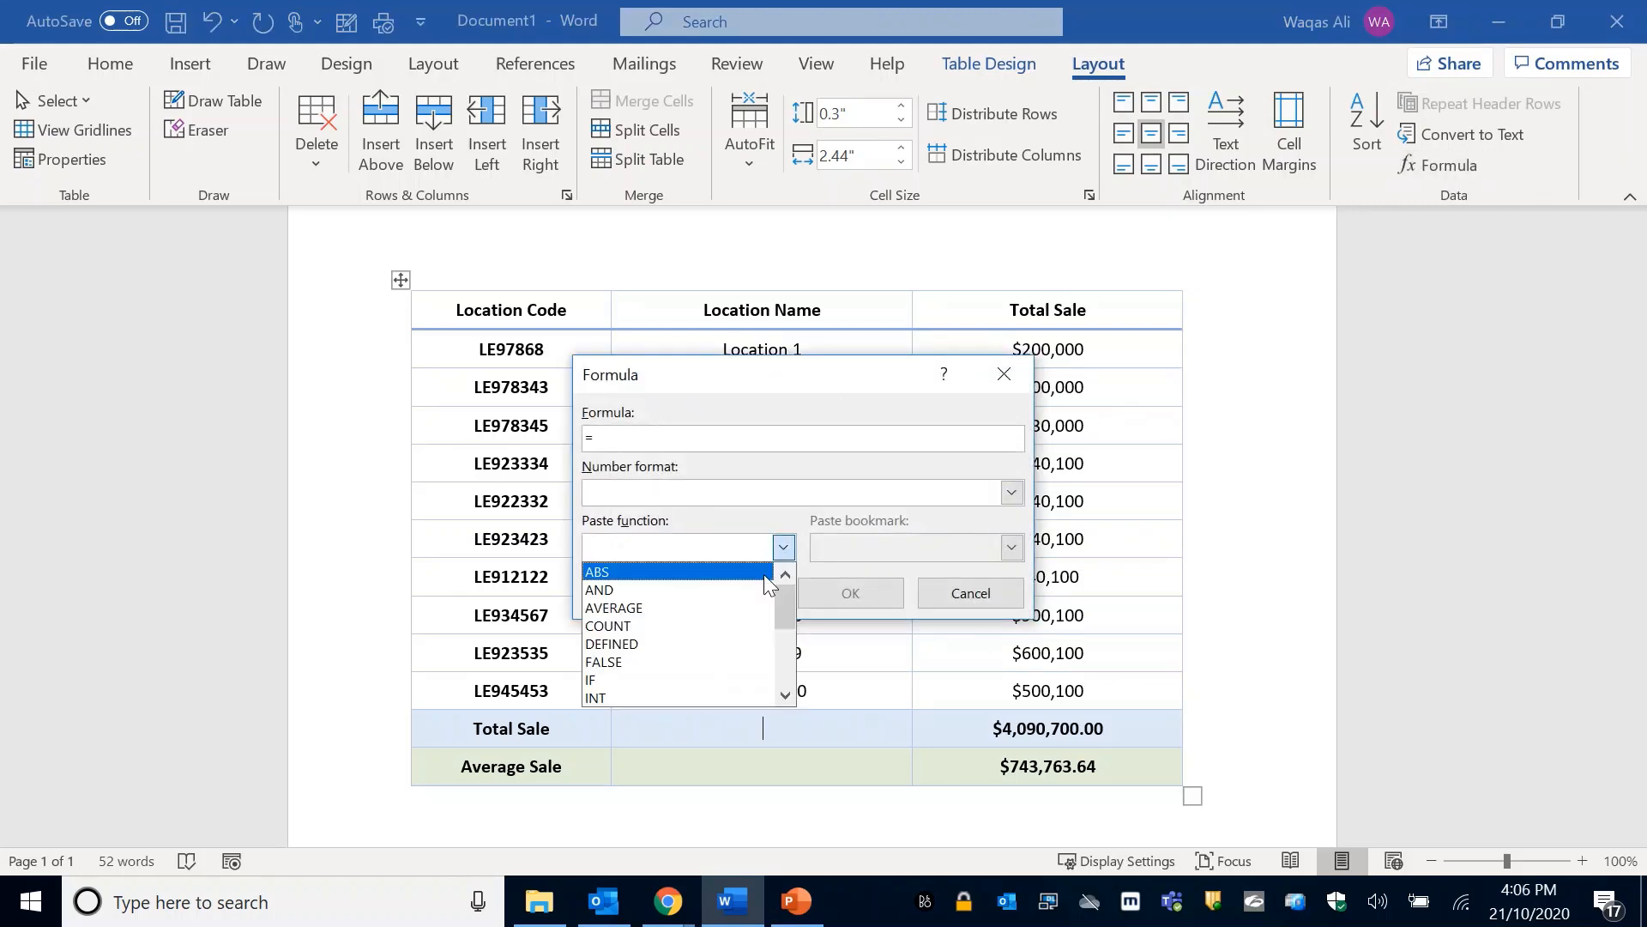
left_click(672, 626)
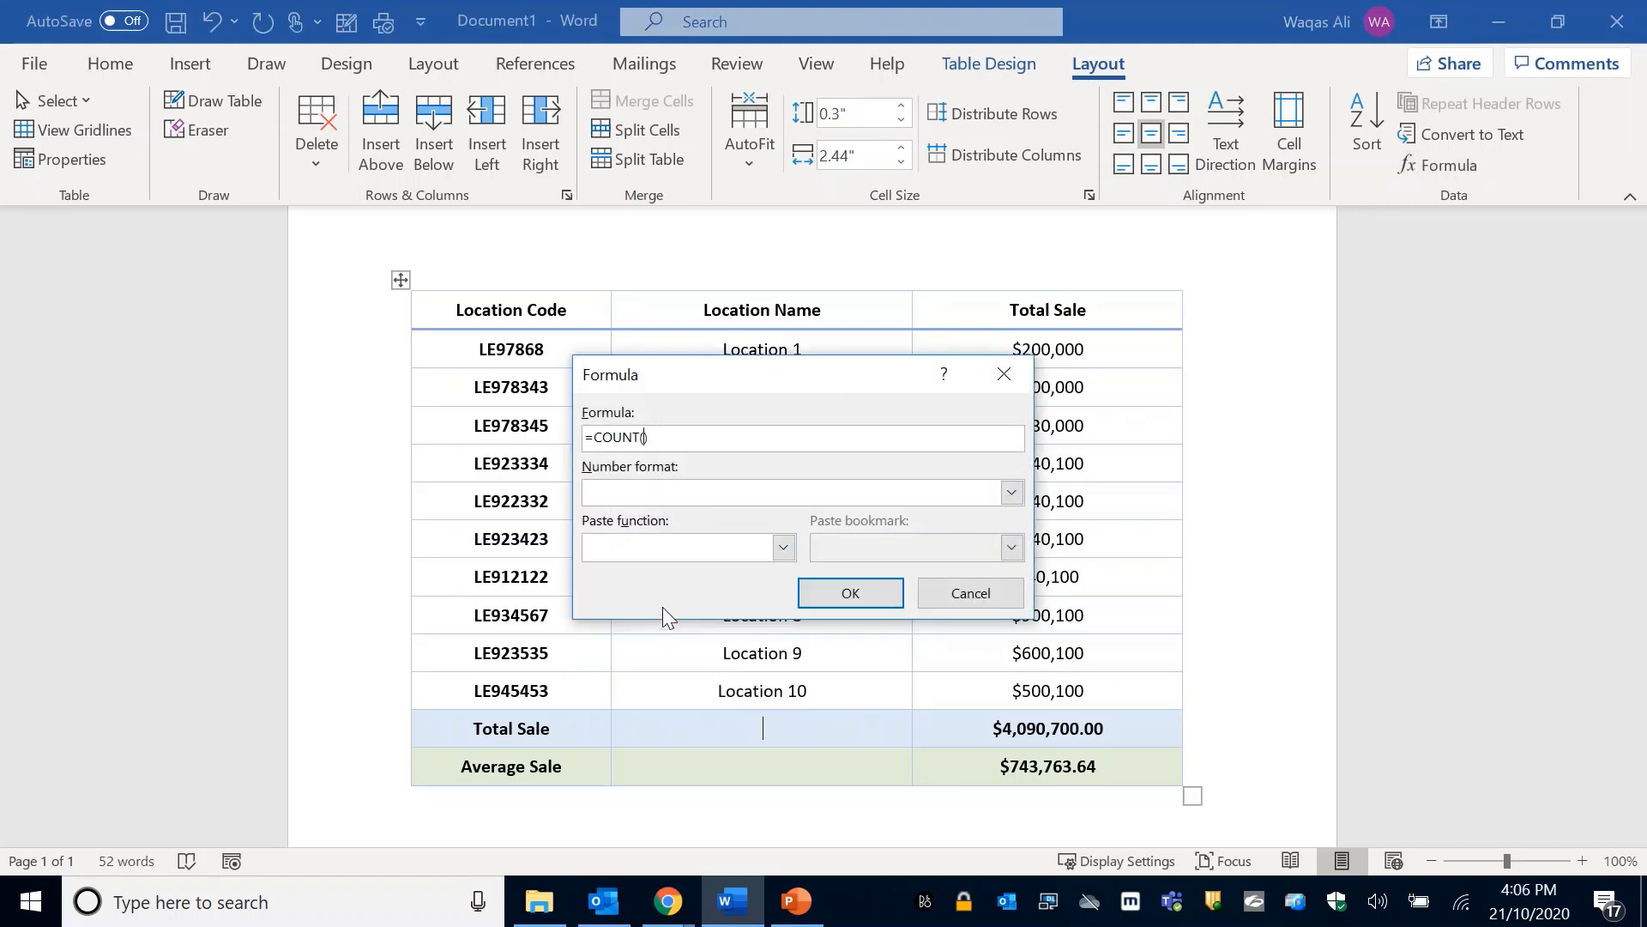
type("above")
left_click(851, 595)
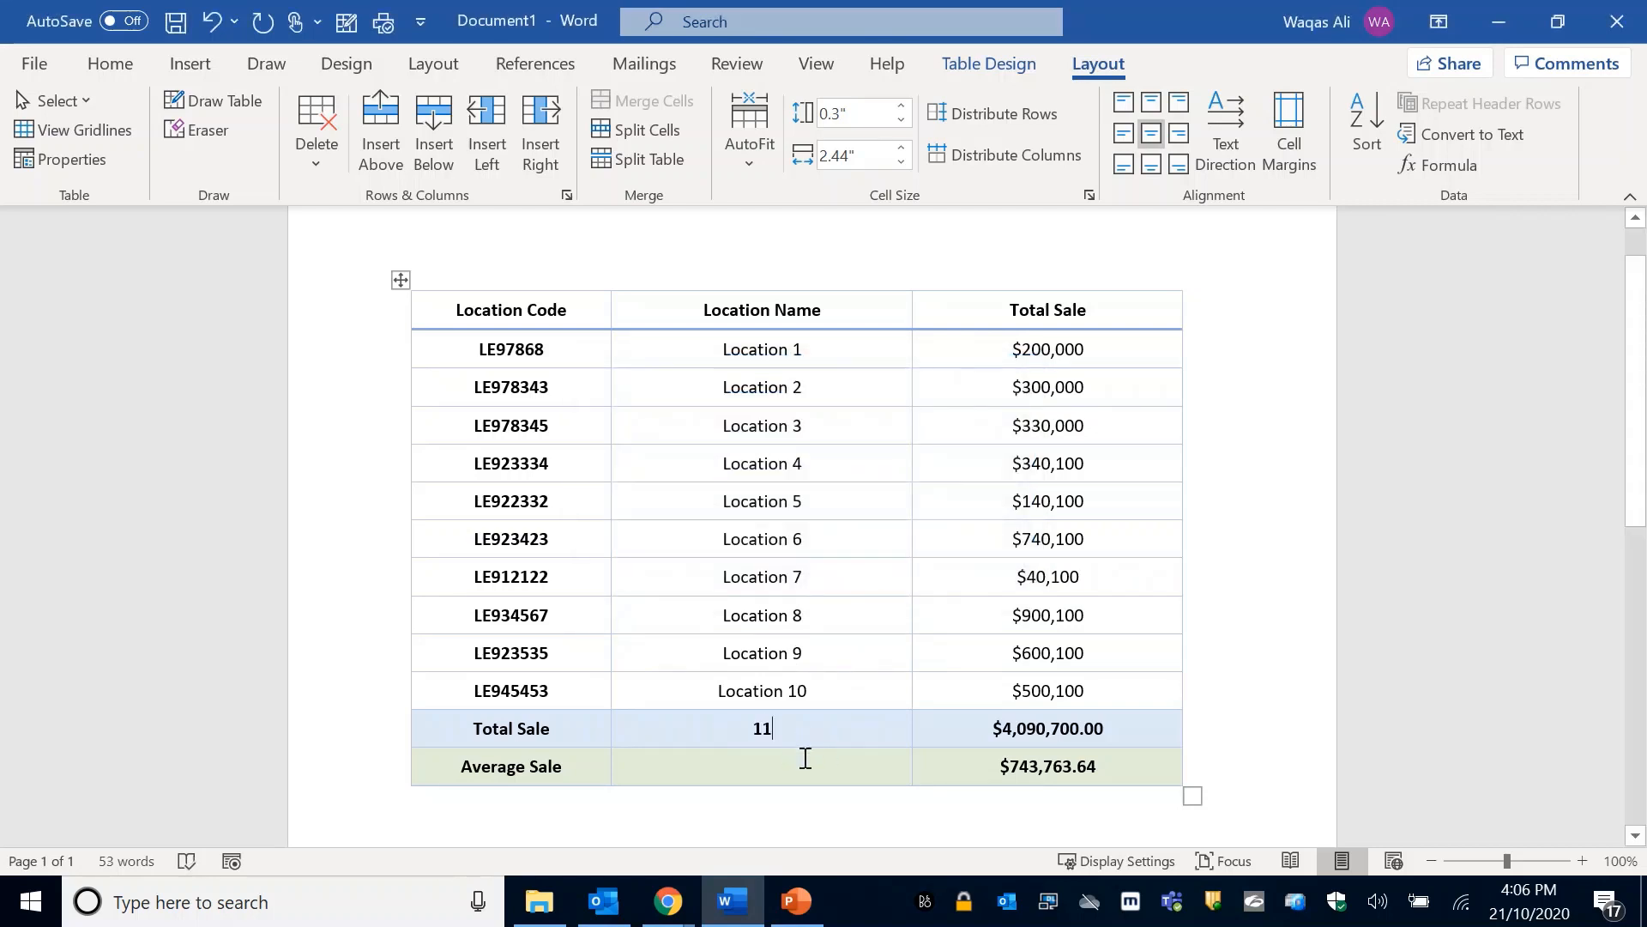